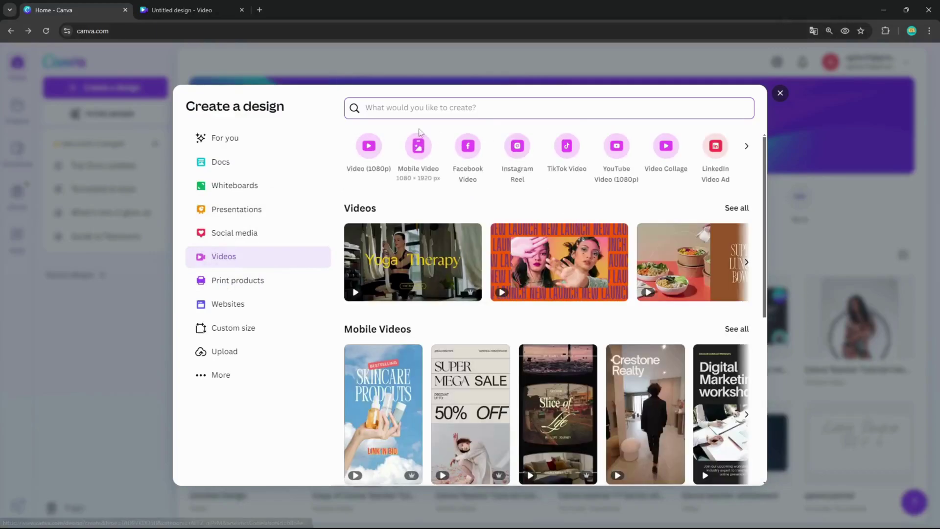
# Step: Create a blank Video (1080p) design and open the elements library
pyautogui.click(375, 146)
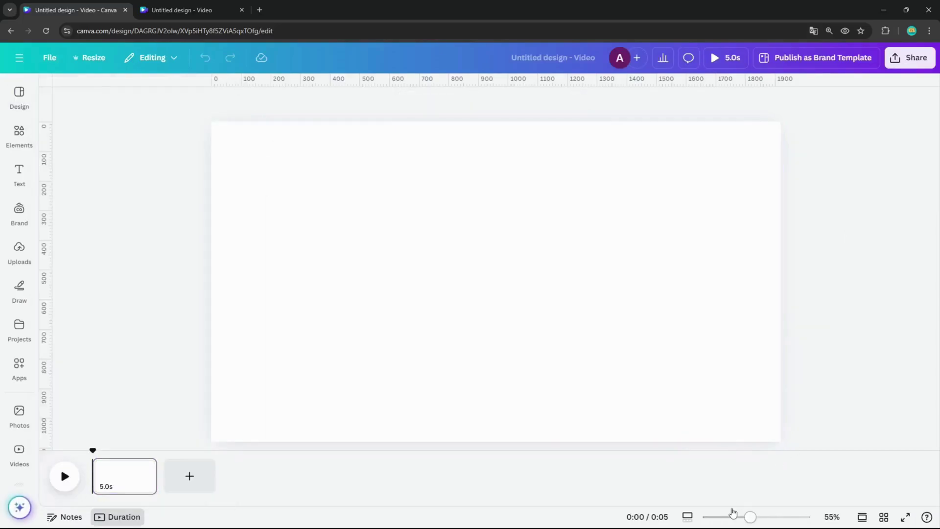
pyautogui.moveTo(749, 517); pyautogui.dragTo(742, 516)
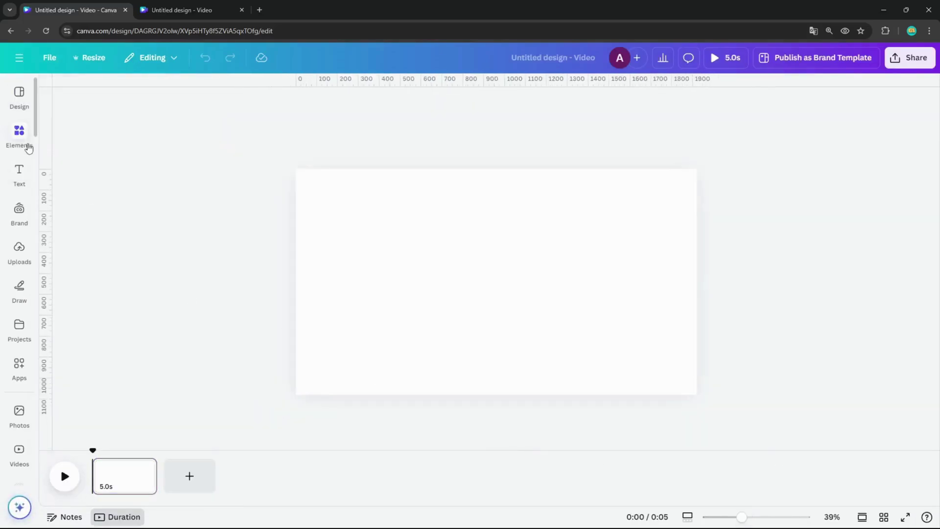
pyautogui.click(28, 143)
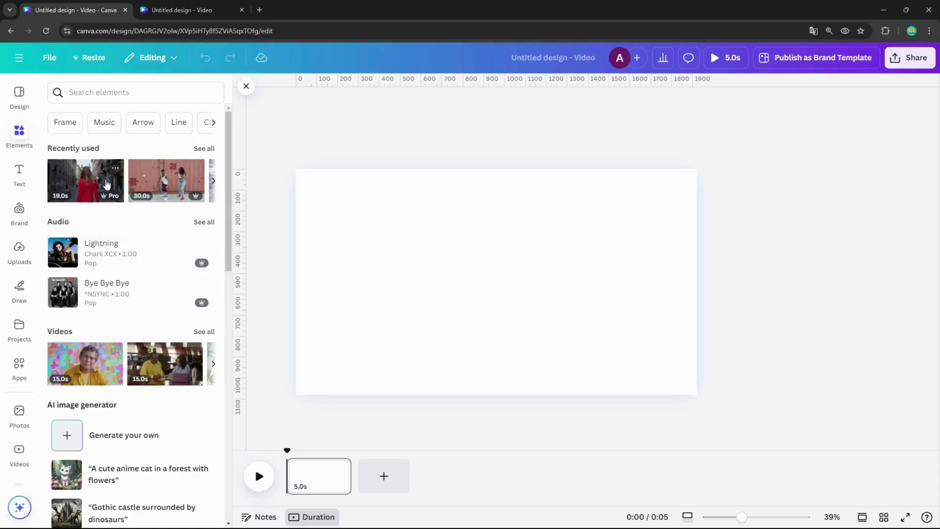
# Step: Try the background remover on the recently used red car clip and delete the clip from the page
pyautogui.click(214, 182)
pyautogui.click(214, 182)
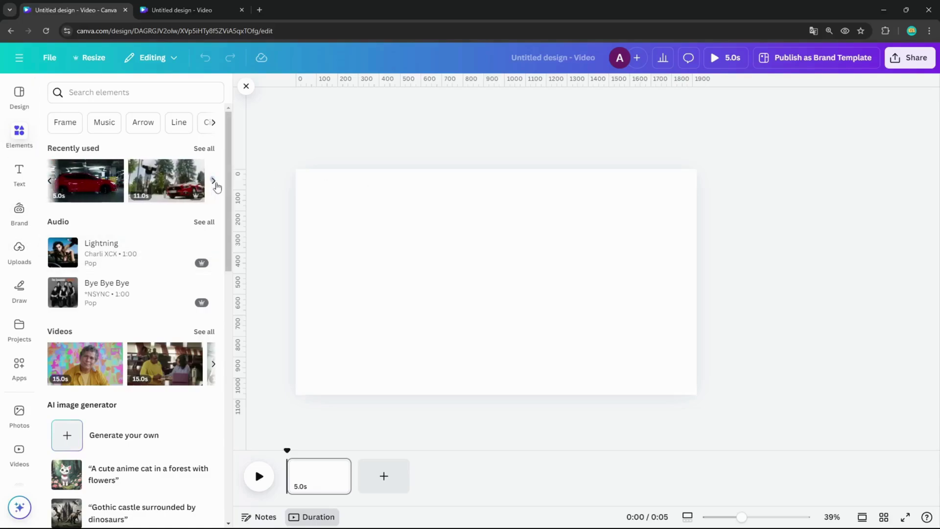
pyautogui.click(86, 187)
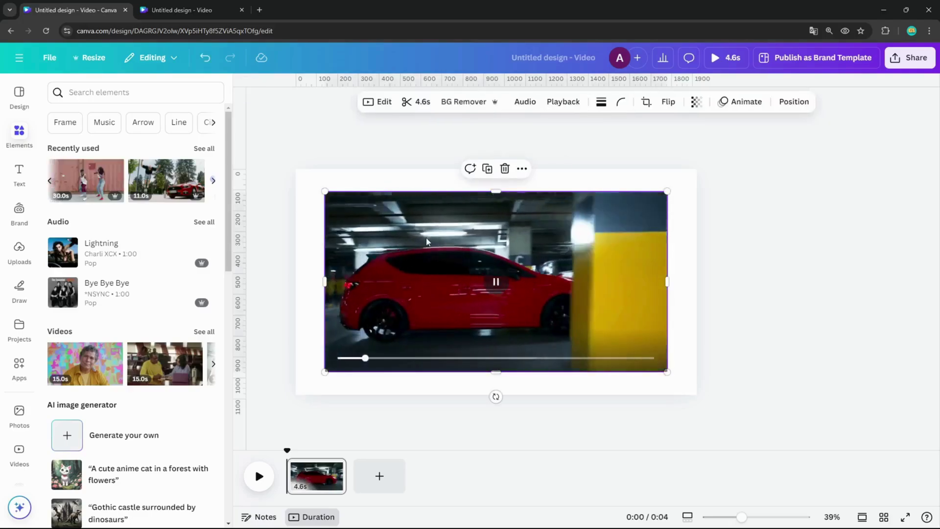
pyautogui.click(463, 103)
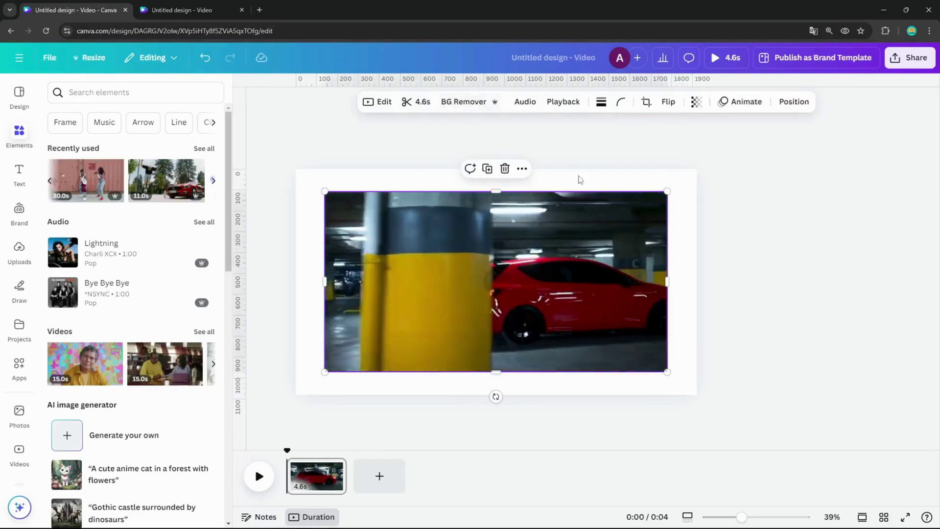
pyautogui.moveTo(571, 215)
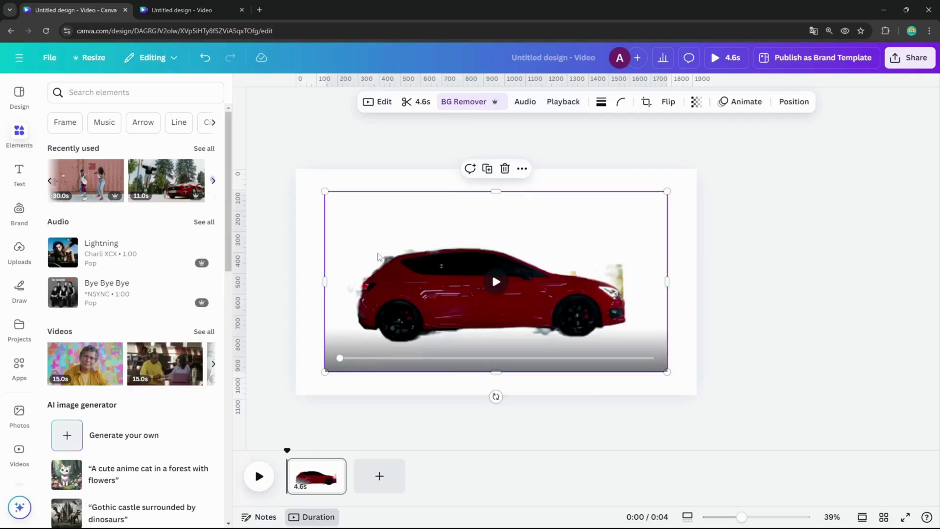
pyautogui.click(499, 281)
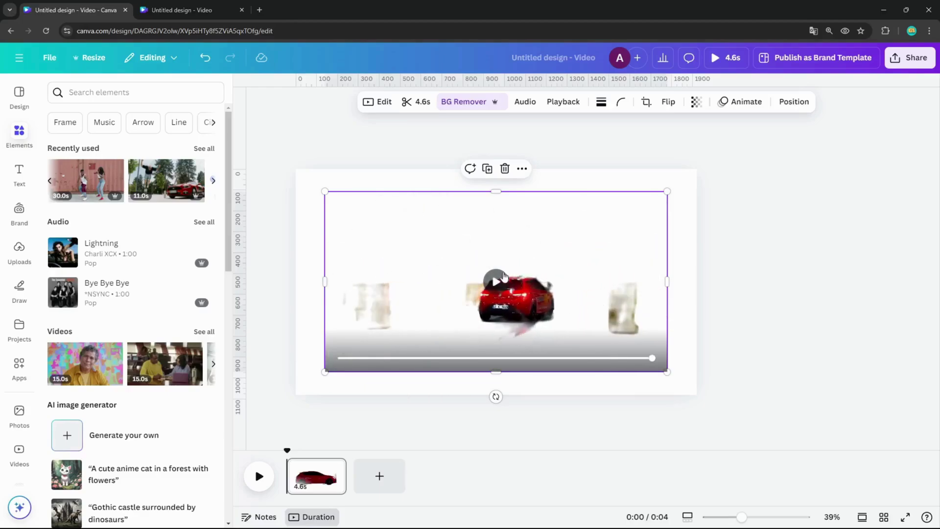
pyautogui.press('Delete')
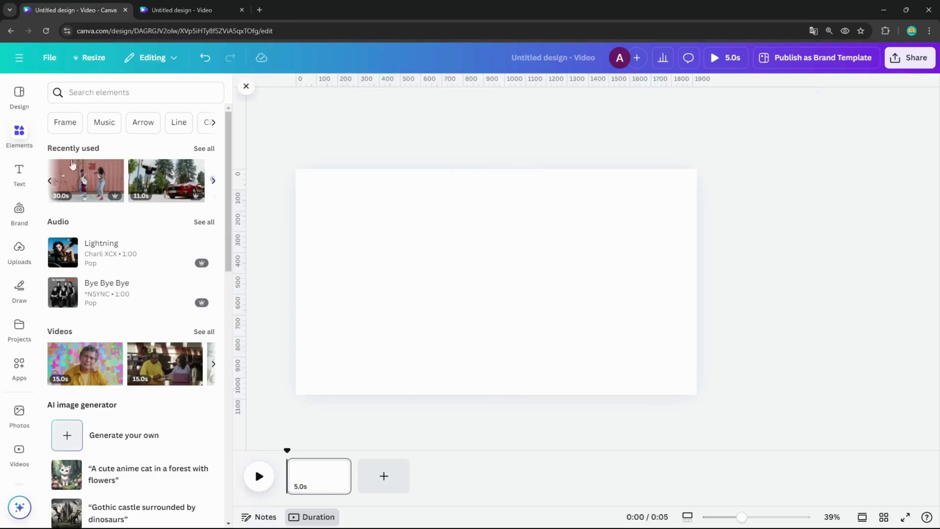
# Step: Add the recently used clip of the woman in red and enlarge it to fill the whole page
pyautogui.click(49, 188)
pyautogui.click(49, 190)
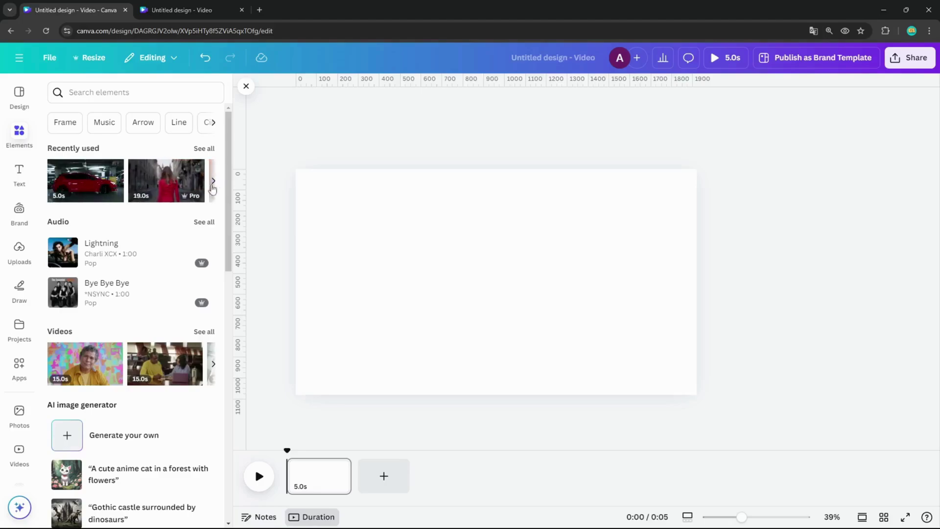
pyautogui.click(163, 187)
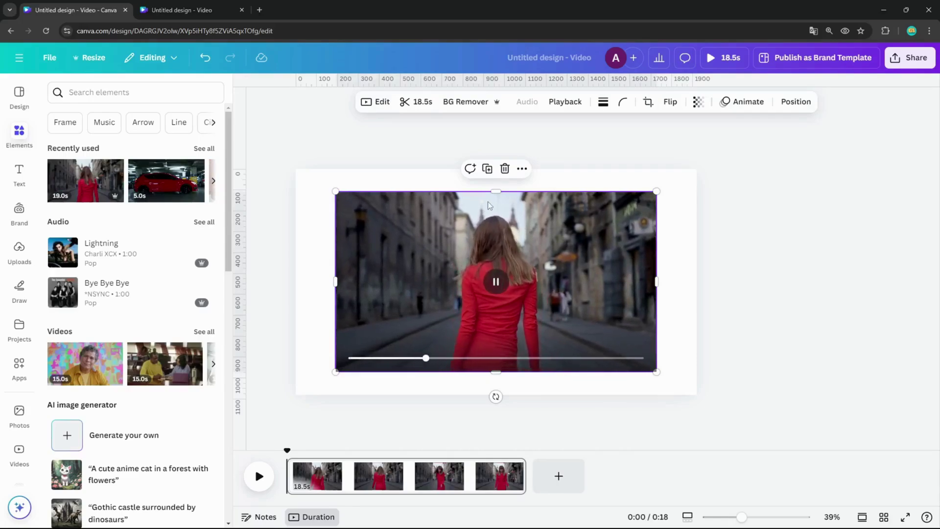
pyautogui.moveTo(488, 201); pyautogui.dragTo(445, 179)
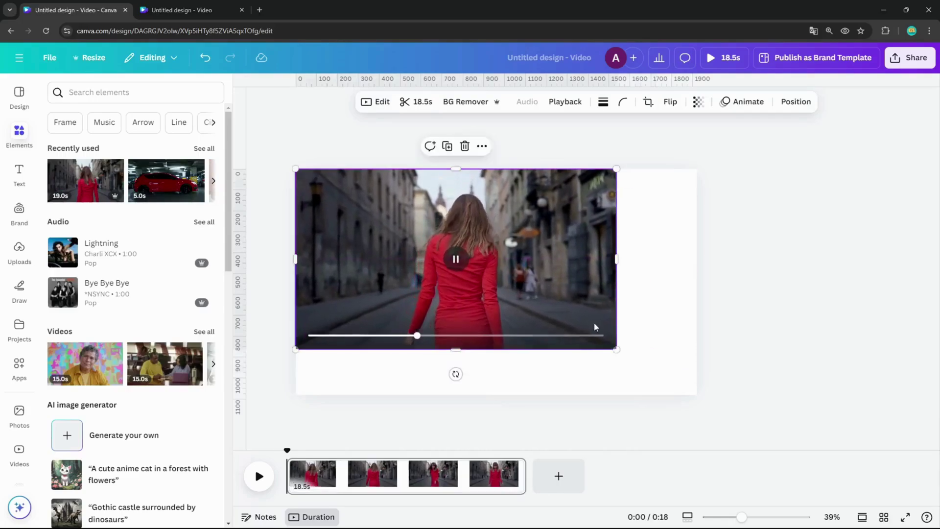
pyautogui.moveTo(616, 348); pyautogui.dragTo(696, 394)
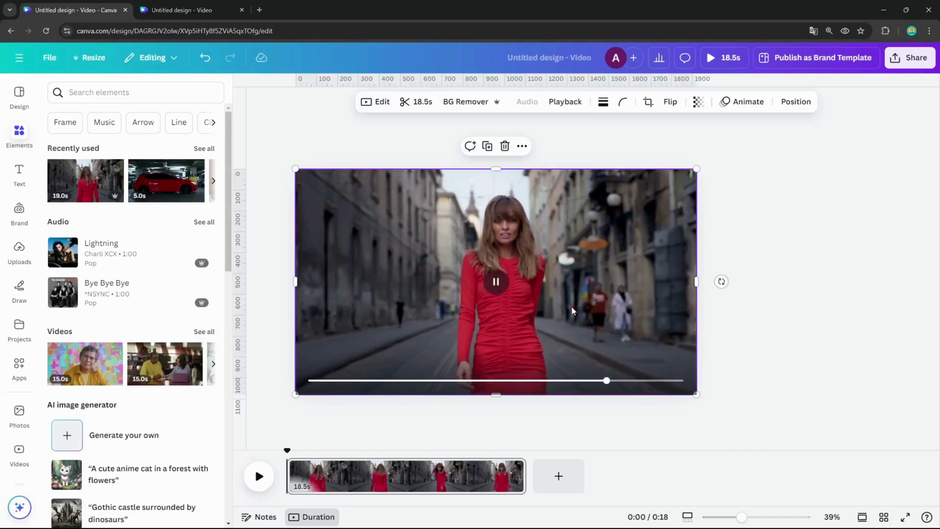
# Step: Duplicate the woman clip, offset the copy downward on the page, and remove the copy's background
pyautogui.click(488, 147)
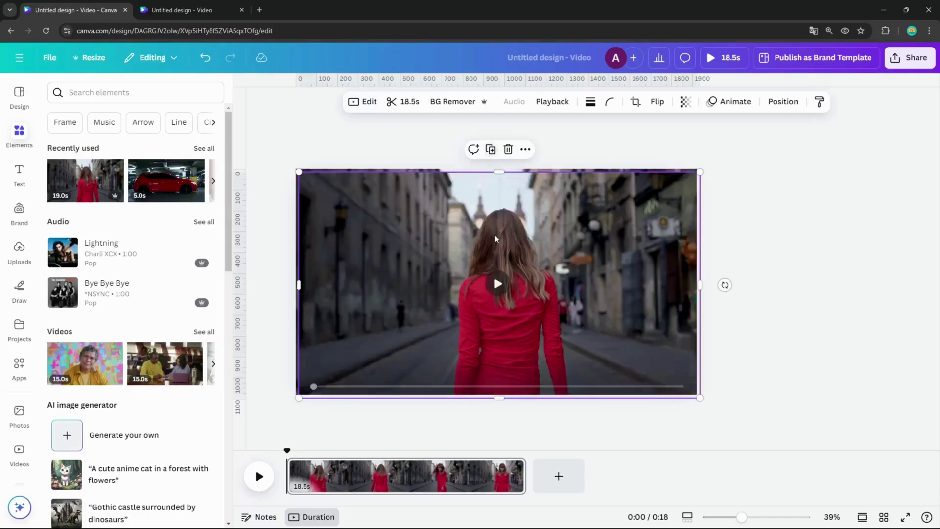
pyautogui.moveTo(482, 224); pyautogui.dragTo(475, 300)
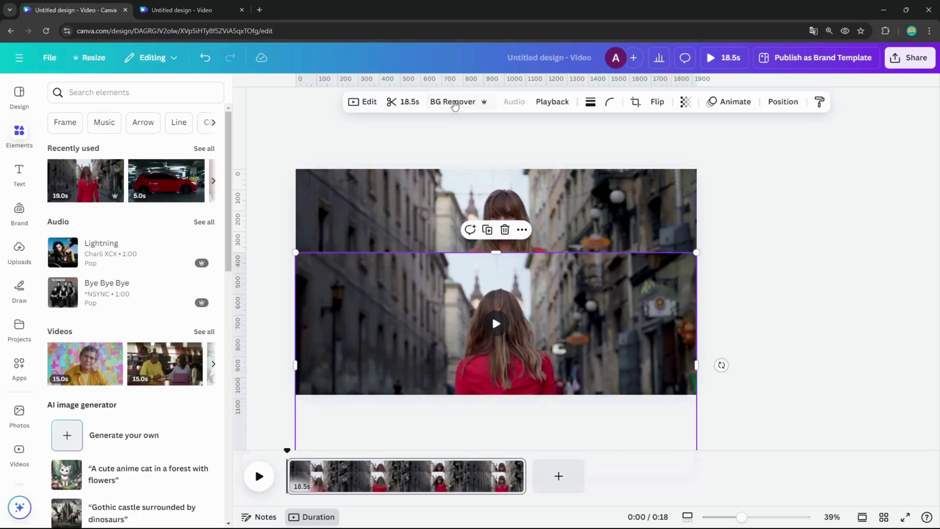
pyautogui.click(454, 103)
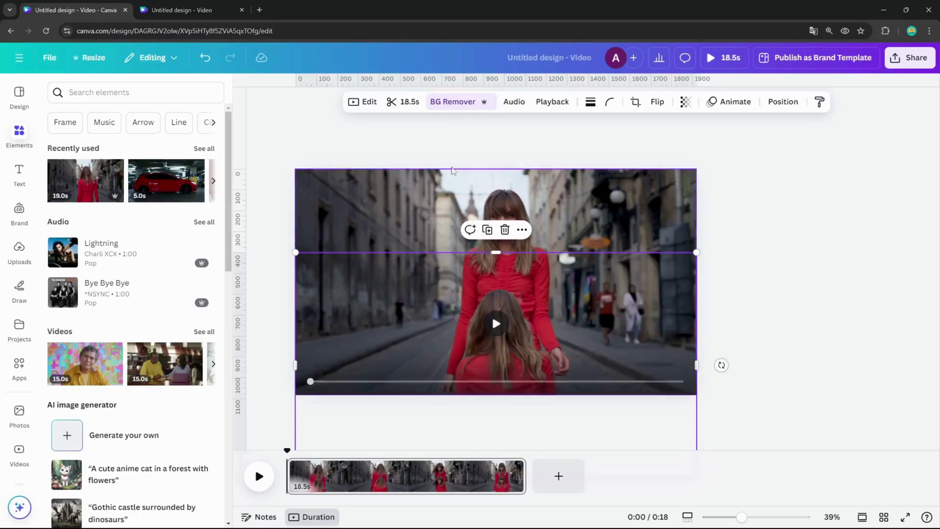
# Step: Set the saturation of the original full-page clip to -100
pyautogui.click(431, 196)
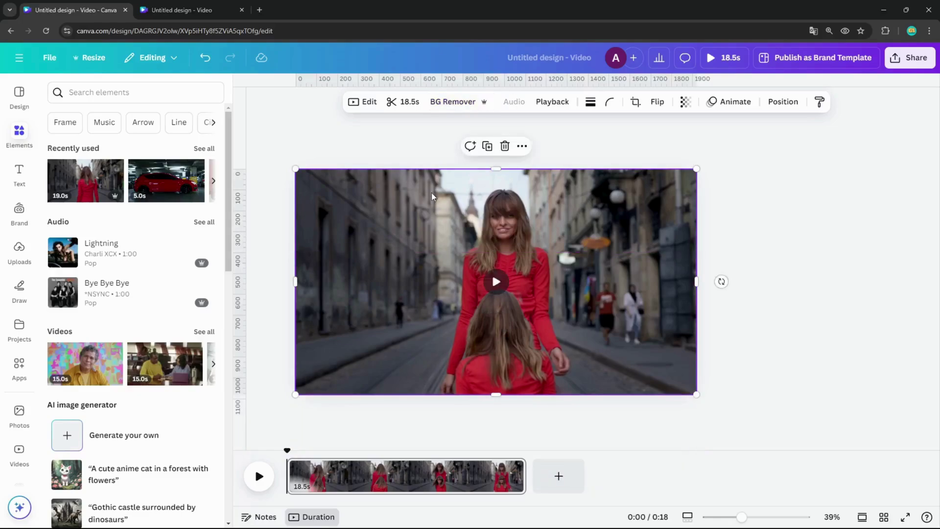
pyautogui.click(359, 102)
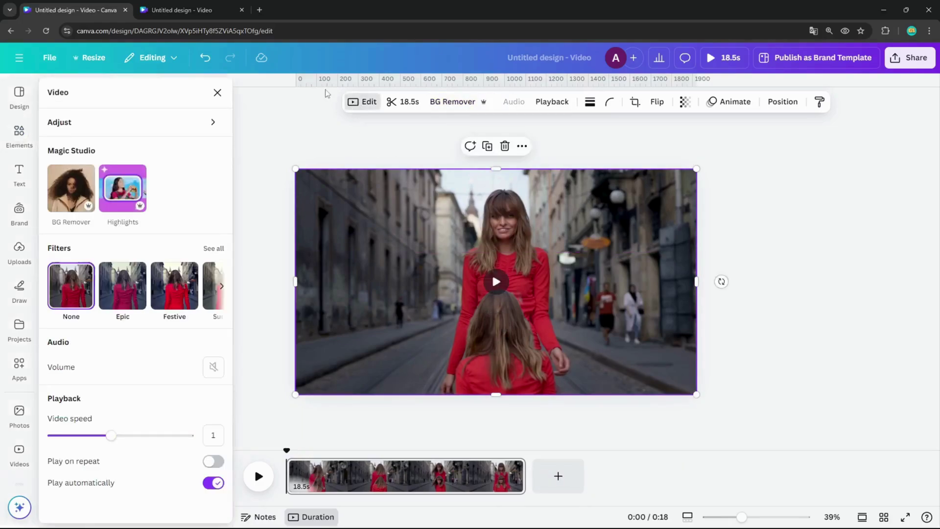
pyautogui.click(191, 123)
pyautogui.scroll(-5, 170, 251)
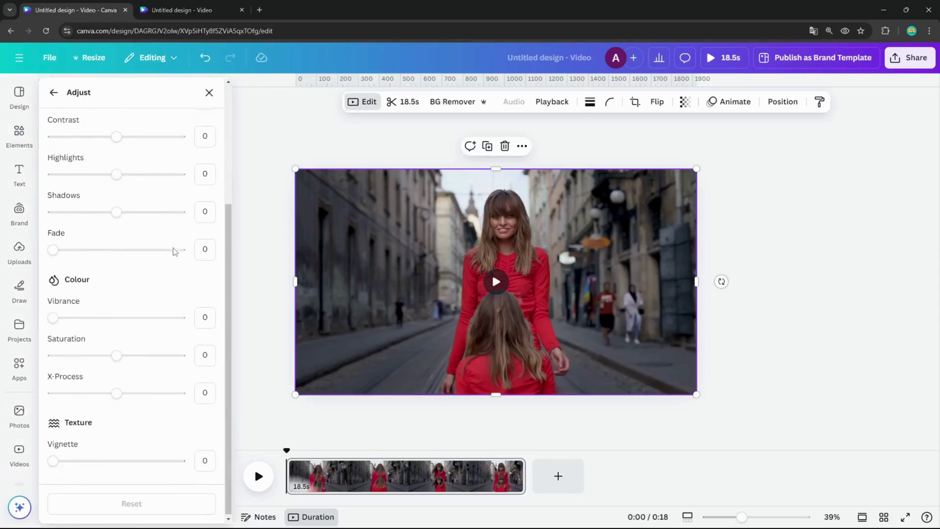
pyautogui.moveTo(120, 360); pyautogui.dragTo(40, 362)
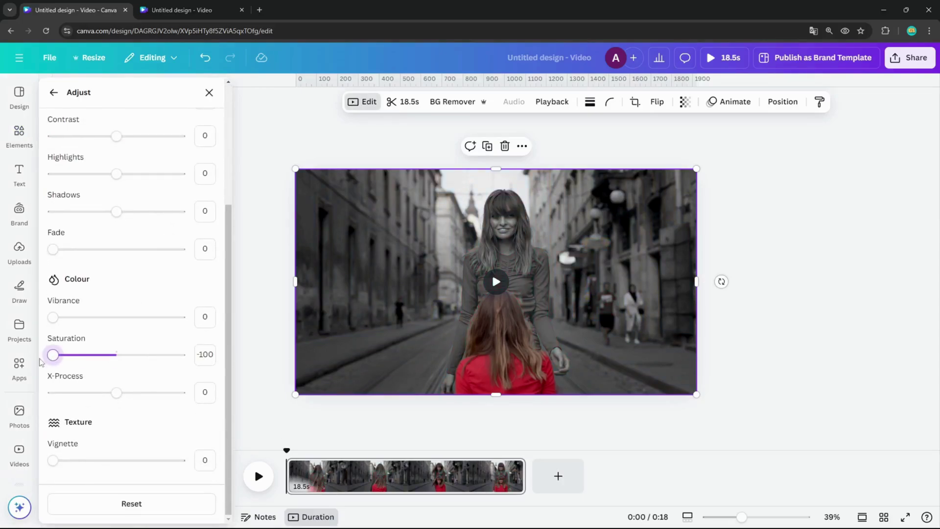
# Step: Set the original clip's shadows to -22 and its vignette to 100
pyautogui.scroll(1, 120, 359)
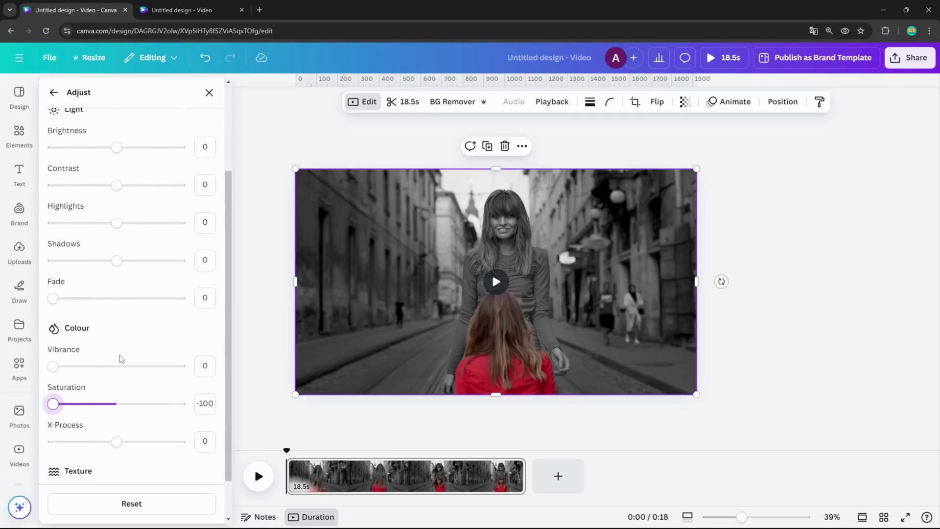
pyautogui.scroll(-1, 149, 325)
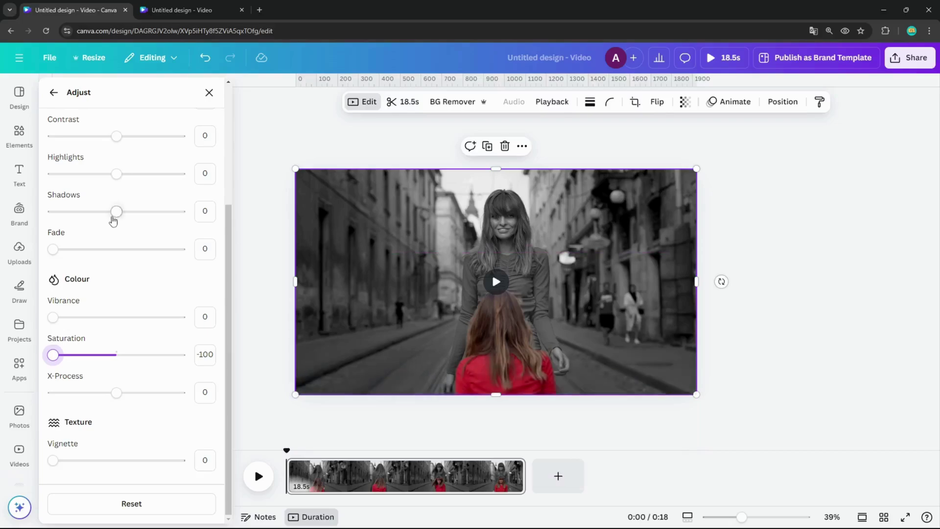
pyautogui.scroll(2, 110, 235)
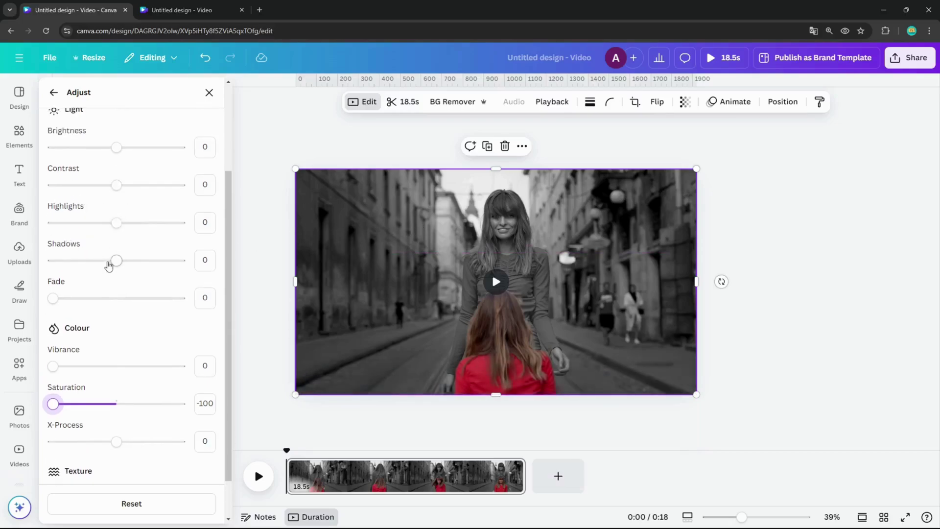
pyautogui.moveTo(116, 260)
pyautogui.mouseDown()
pyautogui.moveTo(17, 268)
pyautogui.moveTo(102, 260)
pyautogui.mouseUp()
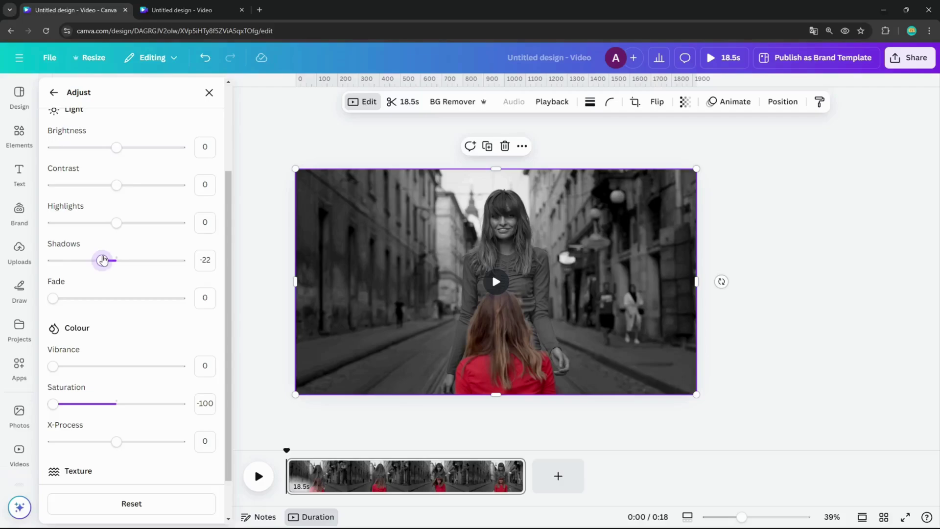
pyautogui.scroll(1, 131, 235)
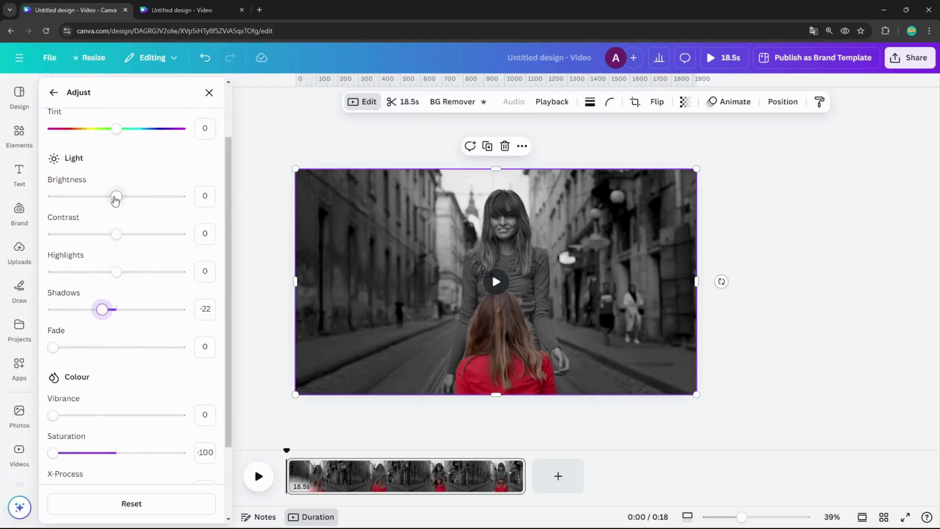
pyautogui.scroll(-2, 147, 230)
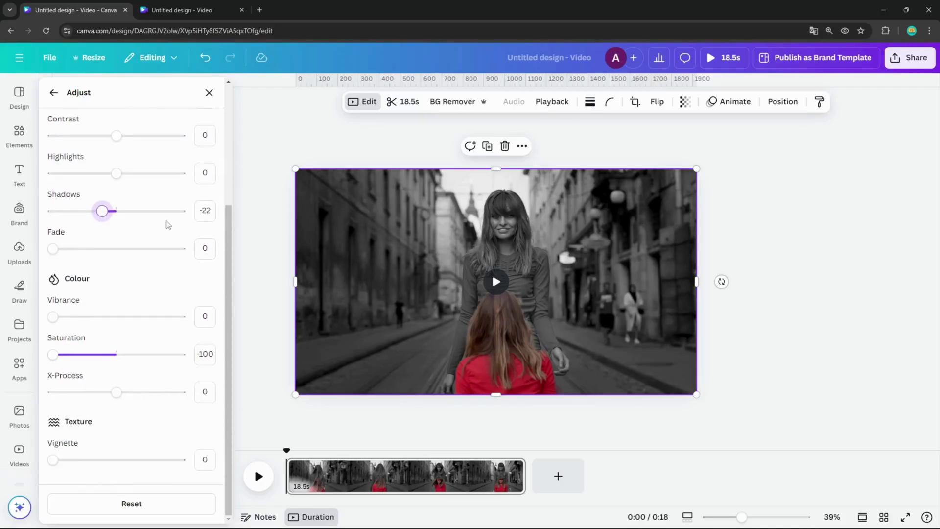
pyautogui.moveTo(52, 465); pyautogui.dragTo(182, 466)
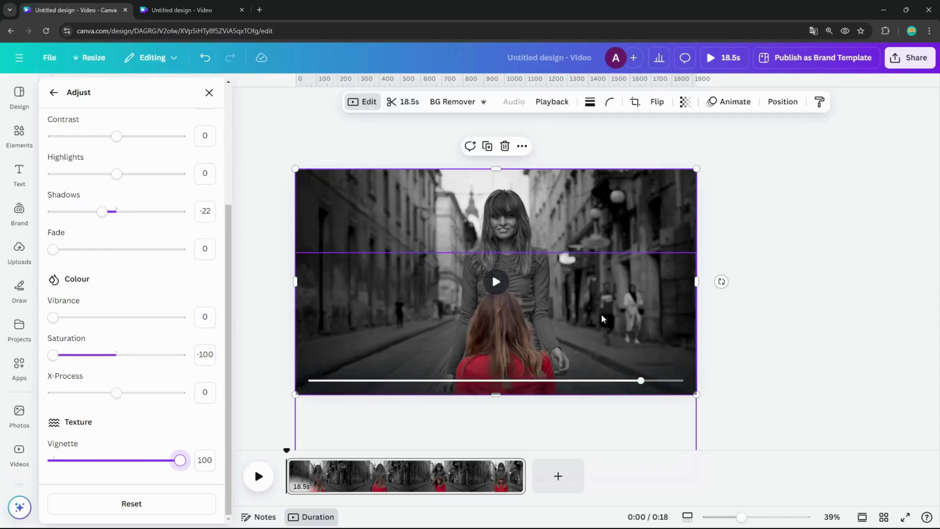
# Step: Move the background-free copy back up so it lines up exactly over the black-and-white clip
pyautogui.moveTo(603, 317)
pyautogui.mouseDown()
pyautogui.moveTo(604, 285)
pyautogui.moveTo(602, 316)
pyautogui.mouseUp()
pyautogui.click(501, 352)
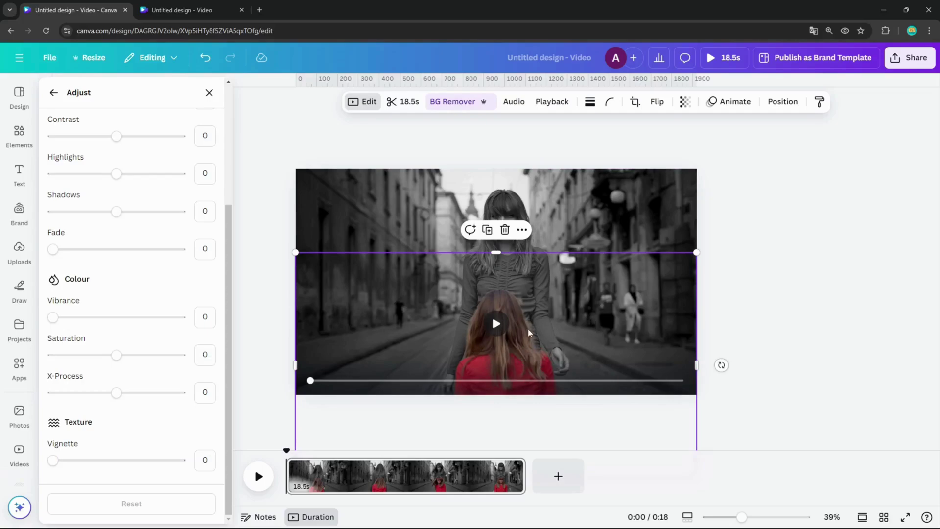
pyautogui.moveTo(529, 333); pyautogui.dragTo(528, 251)
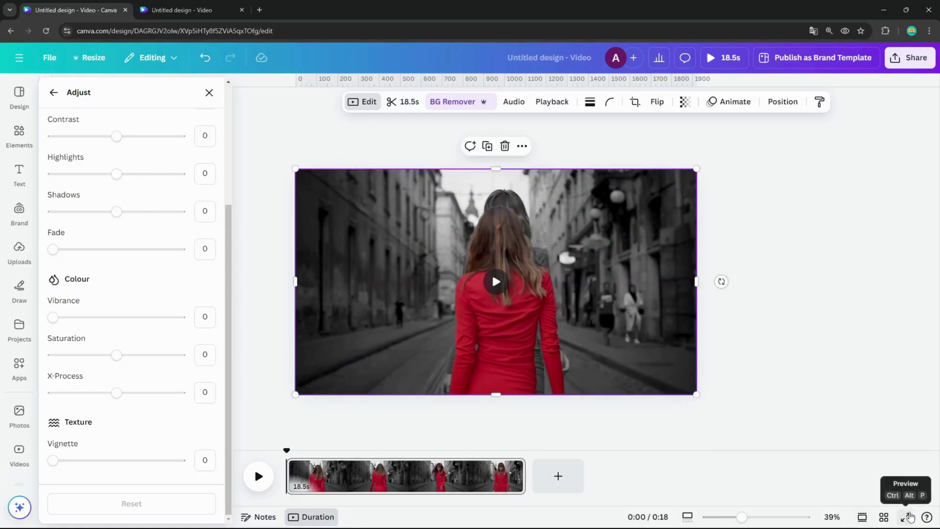
# Step: Preview the finished video in full screen and return to the editor
pyautogui.click(909, 516)
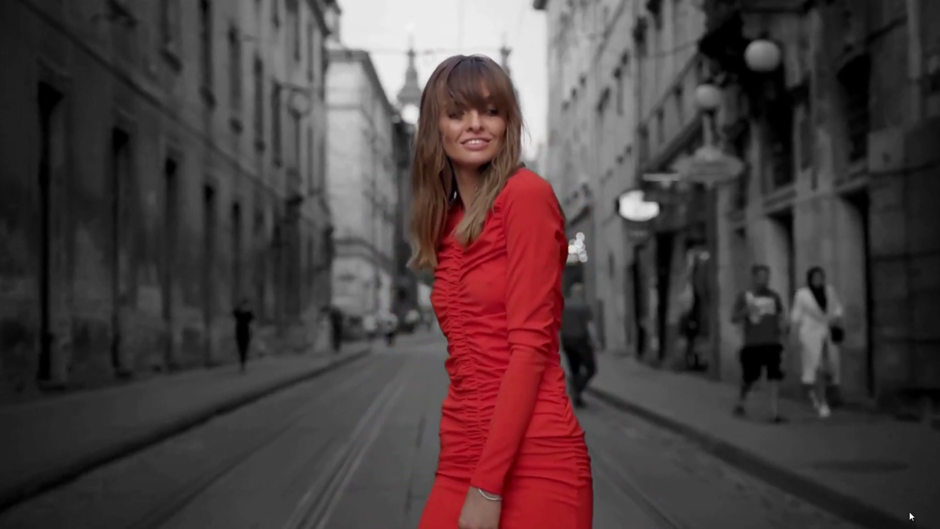
pyautogui.press('space')
pyautogui.press('Escape')
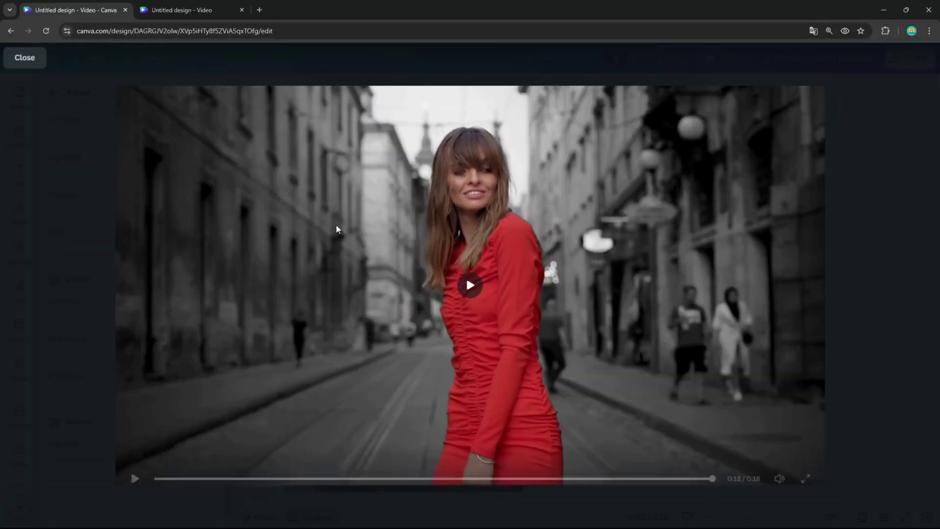
pyautogui.click(26, 57)
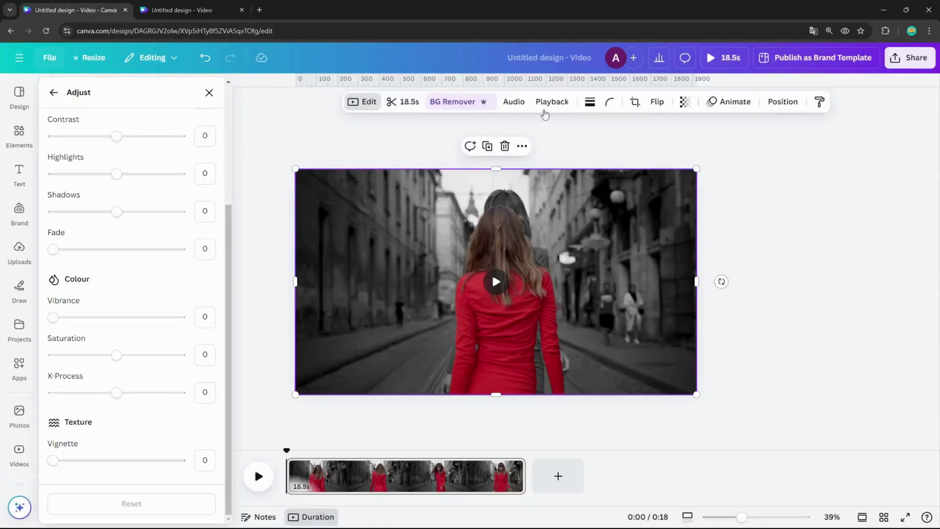
# Step: Set up the design's download as an MP4 video with 4K (UHD) quality
pyautogui.click(916, 60)
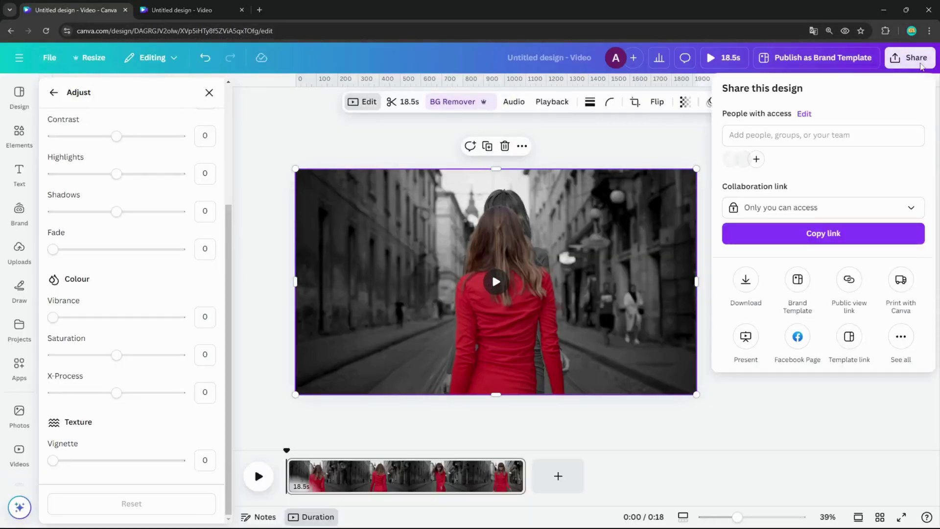
pyautogui.click(745, 280)
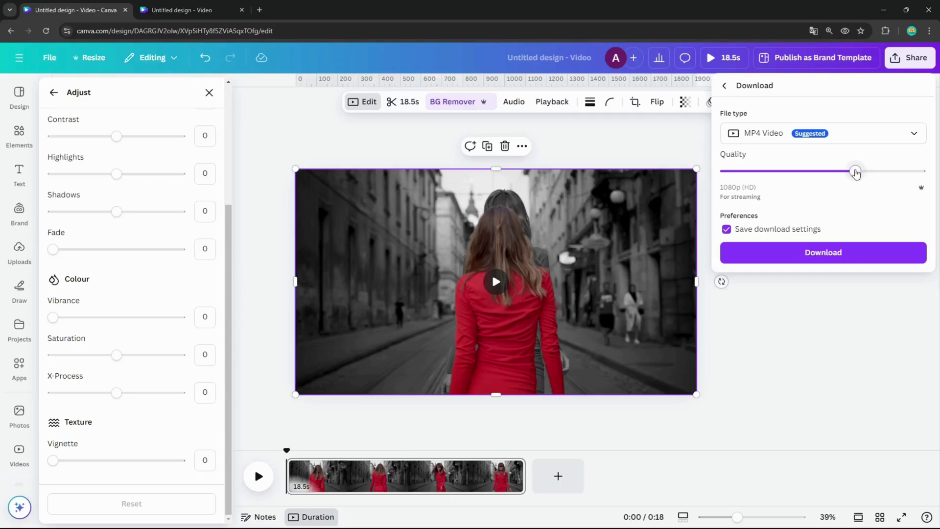
pyautogui.moveTo(856, 173); pyautogui.dragTo(938, 178)
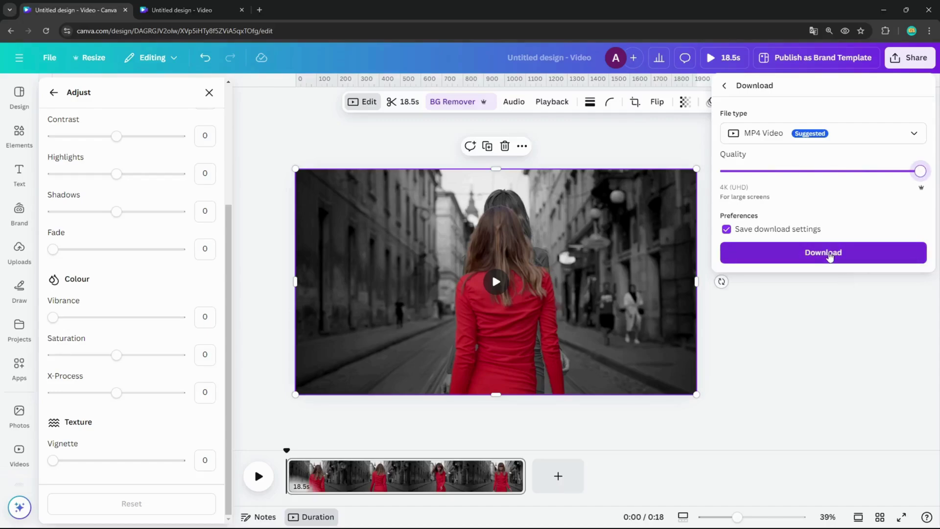
# Step: Download the finished video and create a blank Video (1080p) design in a new browser tab
pyautogui.click(829, 255)
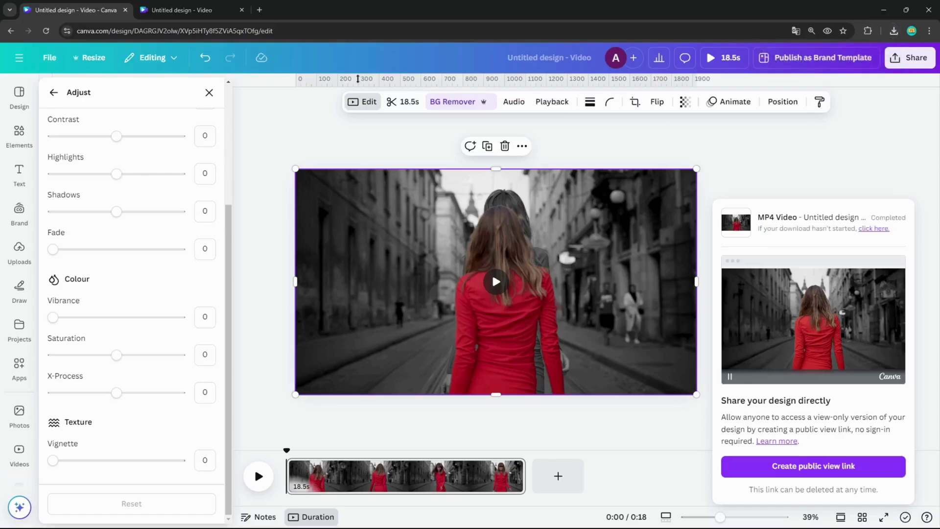
pyautogui.click(260, 9)
pyautogui.write('canv')
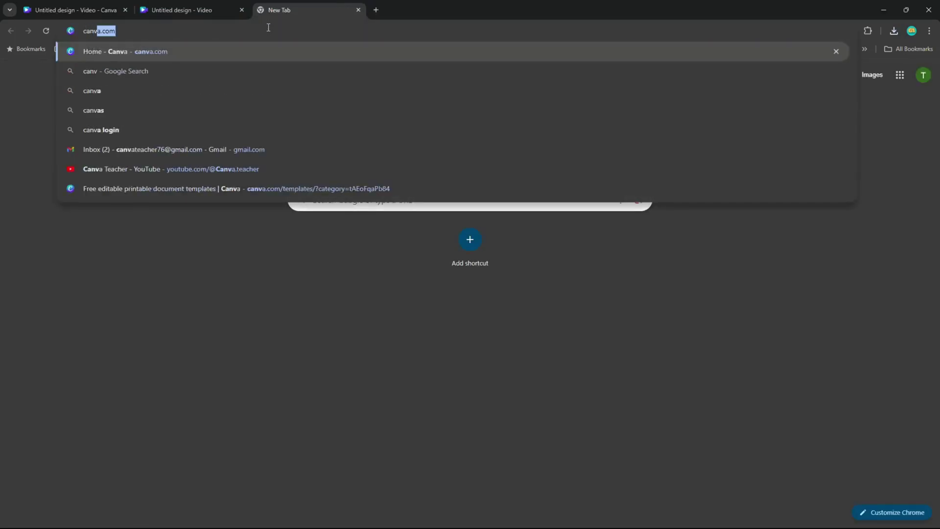
pyautogui.press('Return')
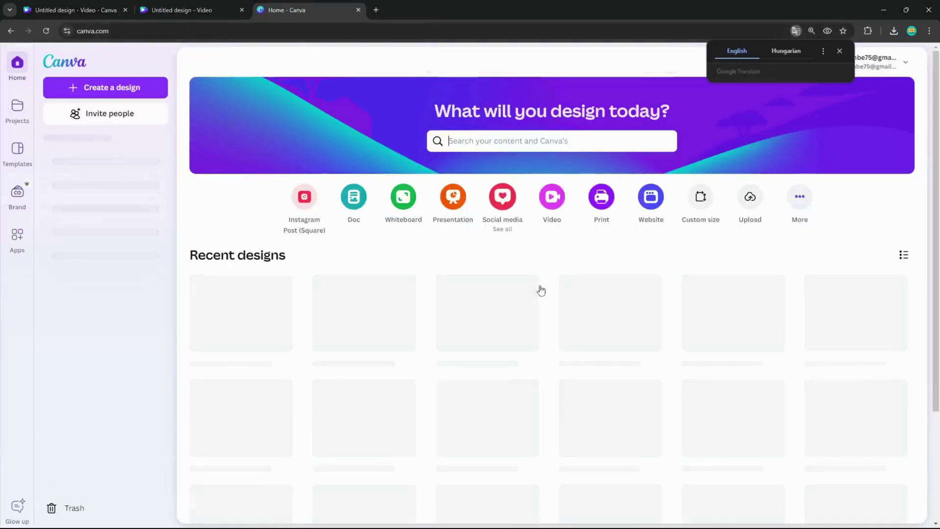
pyautogui.click(502, 196)
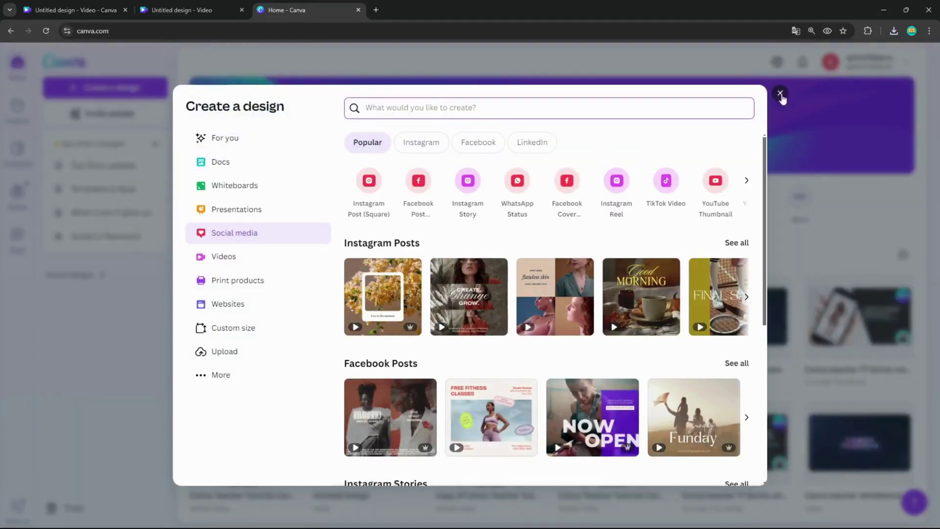
pyautogui.click(780, 94)
pyautogui.click(552, 198)
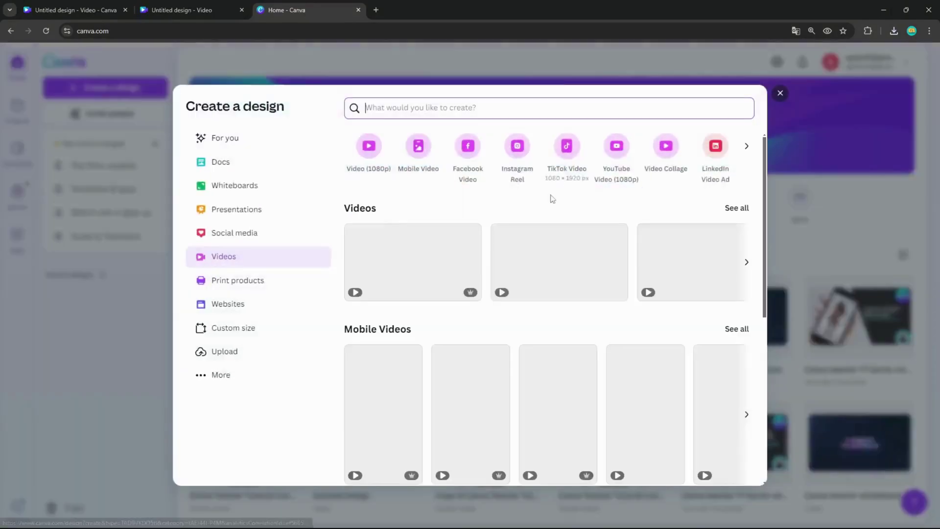
pyautogui.click(381, 144)
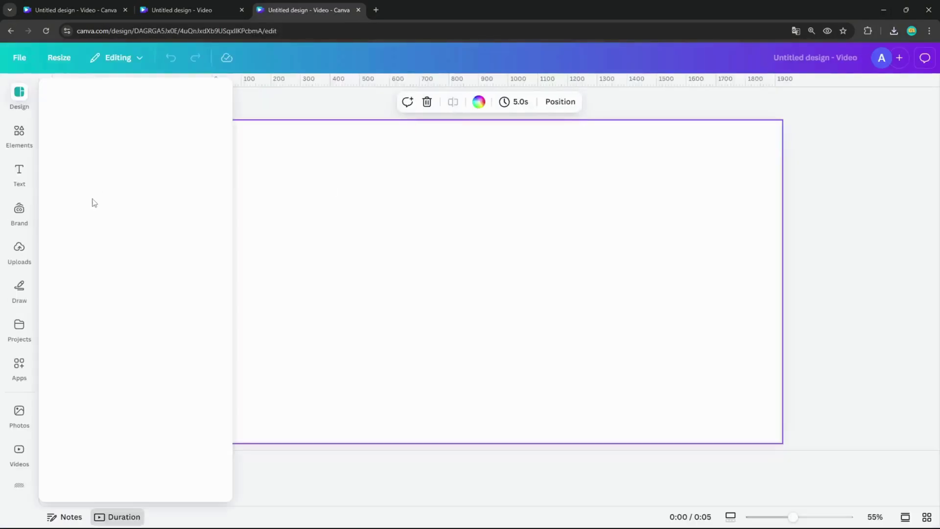
# Step: Upload the downloaded file Untitled design (3).mp4 to the new design's media library
pyautogui.click(8, 261)
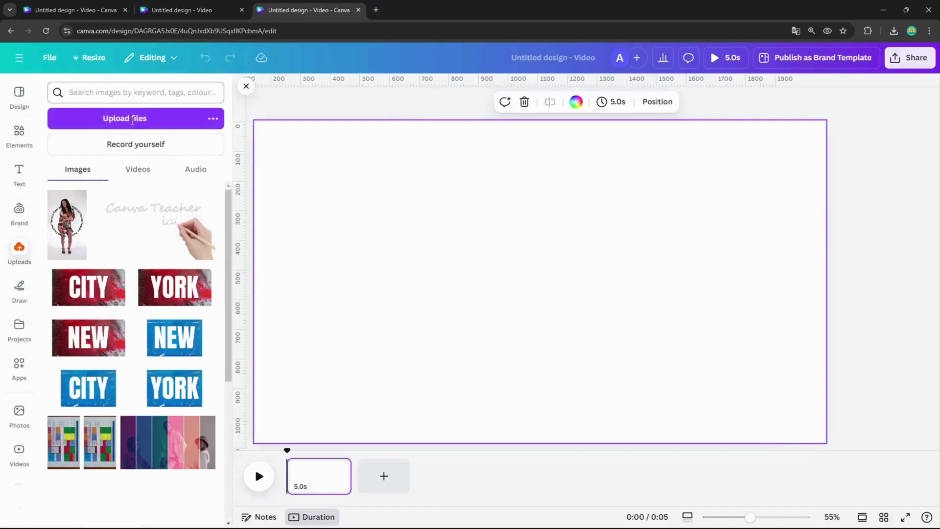
pyautogui.click(893, 31)
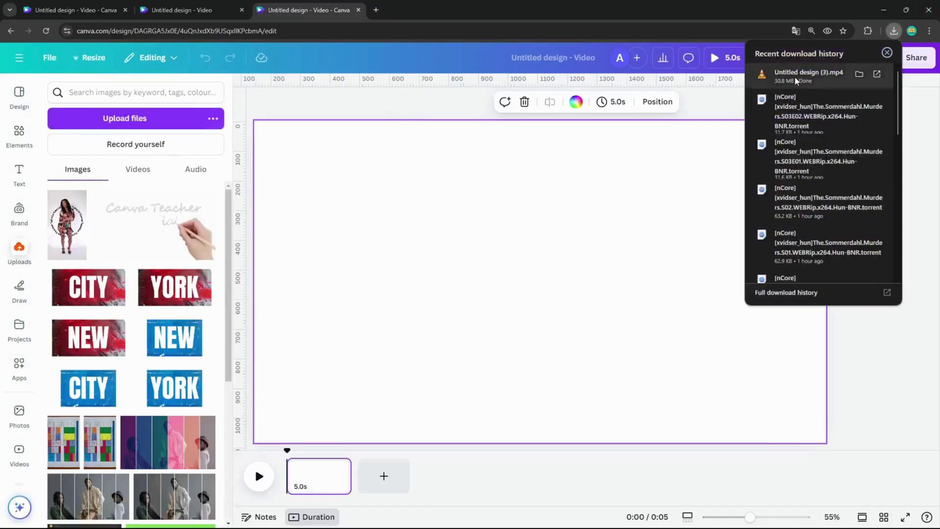
pyautogui.moveTo(761, 75); pyautogui.dragTo(159, 205)
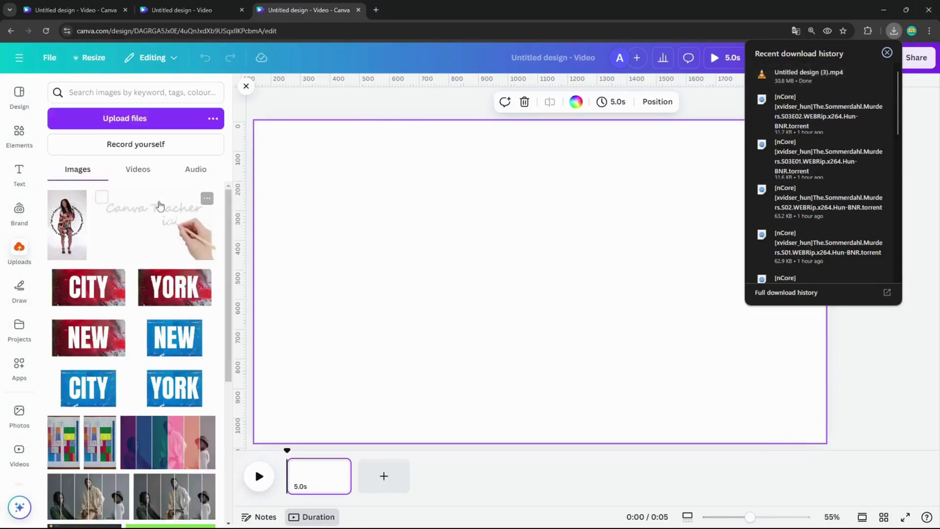
pyautogui.click(686, 12)
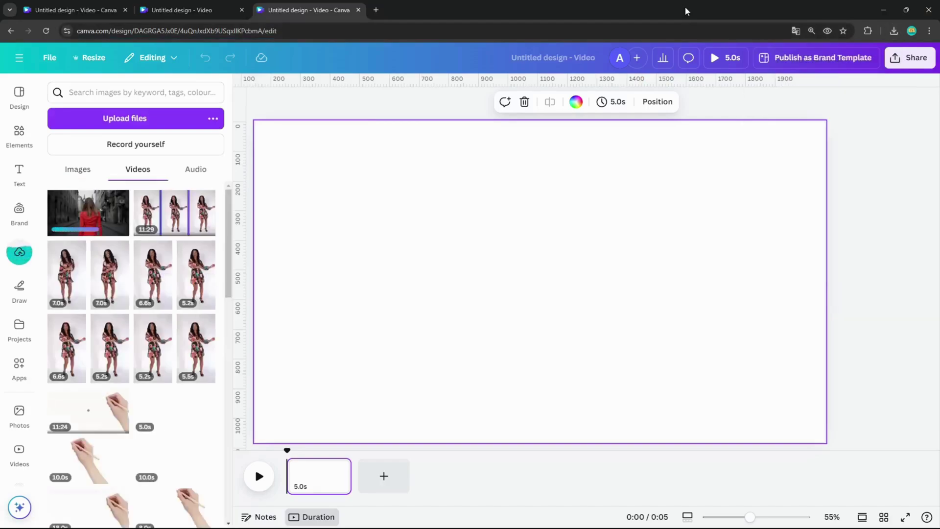
# Step: Browse the mockup categories in the elements library
pyautogui.click(28, 133)
pyautogui.scroll(-6, 168, 200)
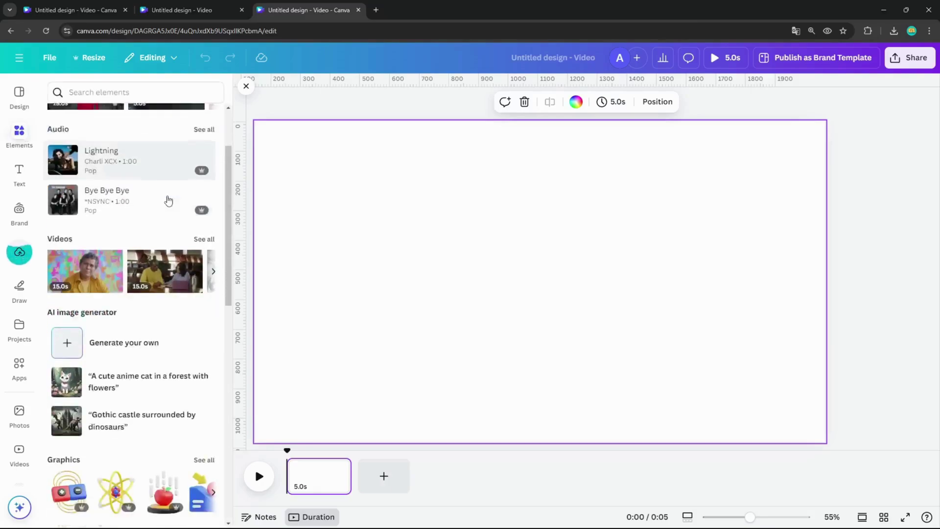
pyautogui.scroll(-10, 168, 201)
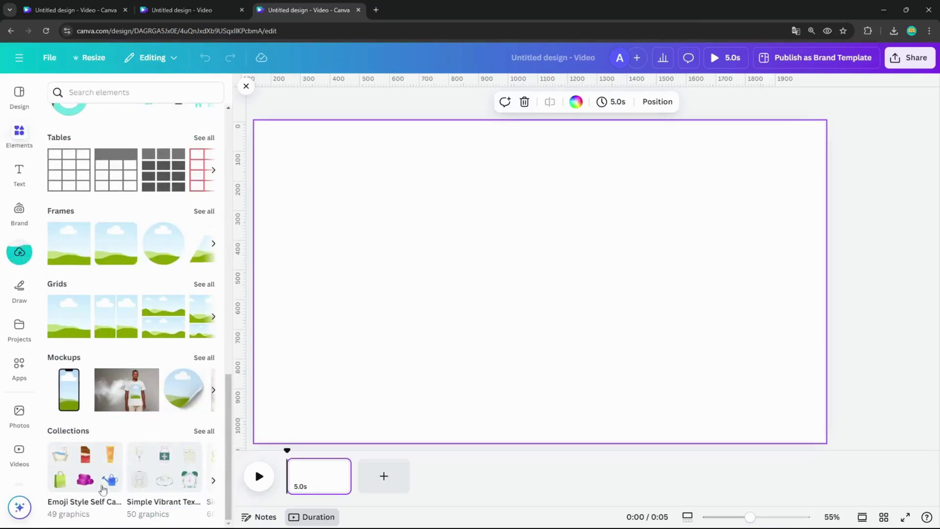
pyautogui.click(201, 356)
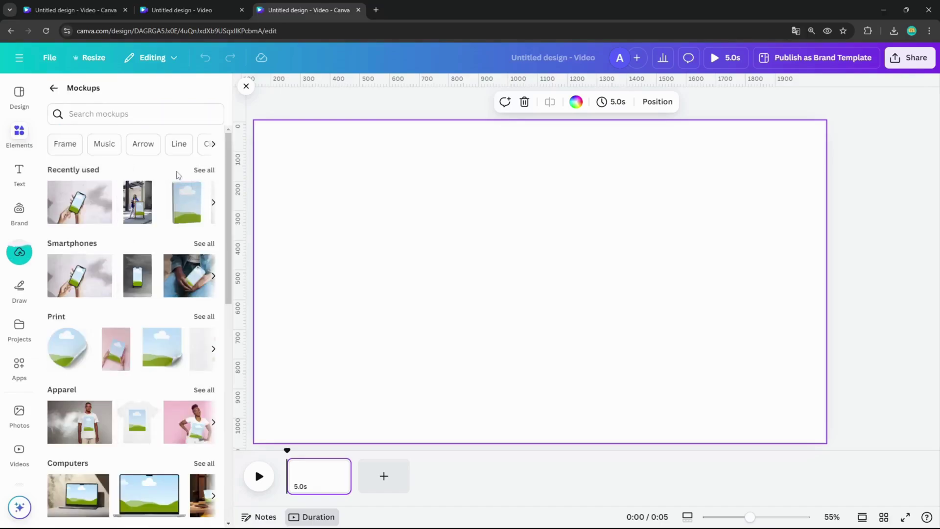
pyautogui.scroll(-6, 157, 176)
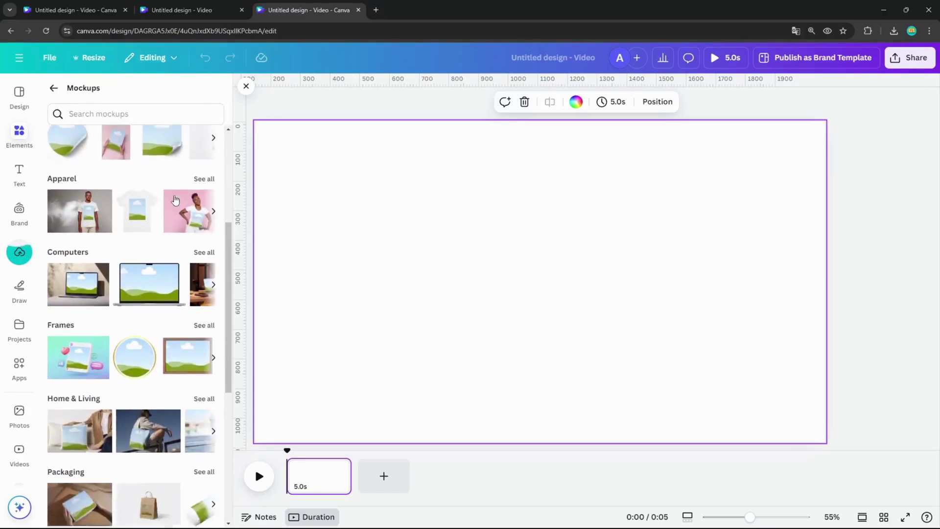
pyautogui.scroll(-4, 174, 198)
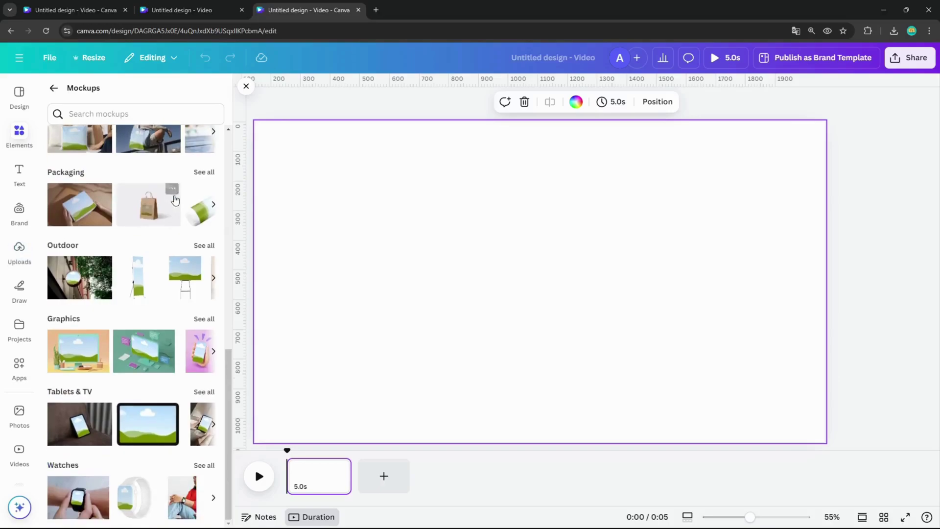
pyautogui.scroll(10, 175, 199)
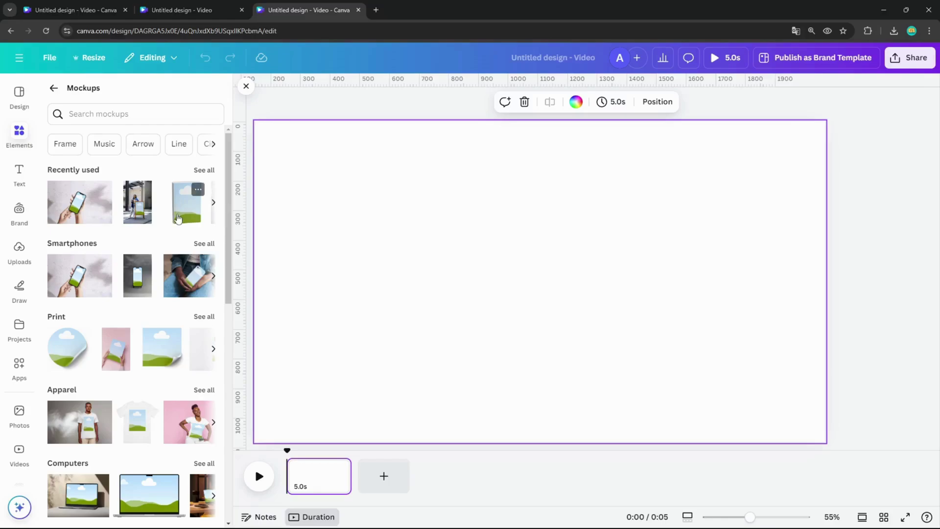
# Step: Look through the Computers mockups and return to the mockup categories
pyautogui.scroll(-1, 177, 218)
pyautogui.scroll(-2, 177, 219)
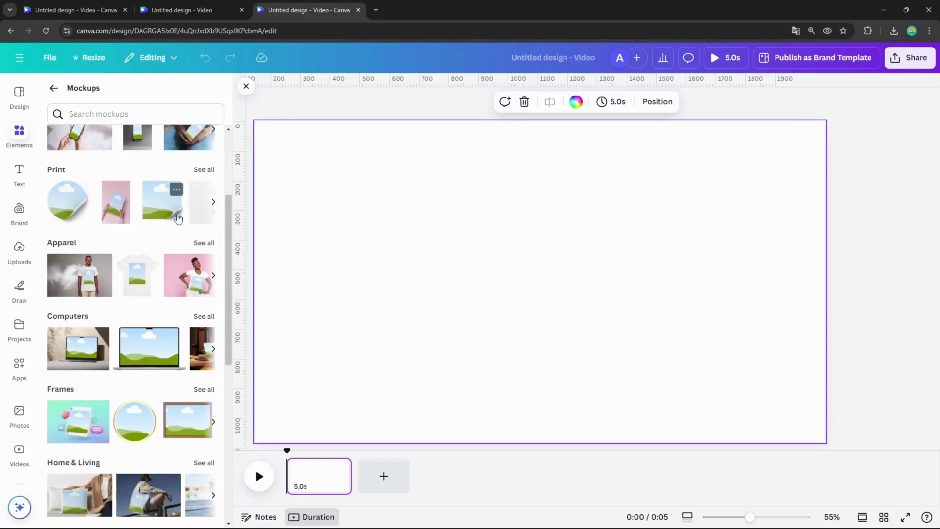
pyautogui.scroll(-2, 176, 267)
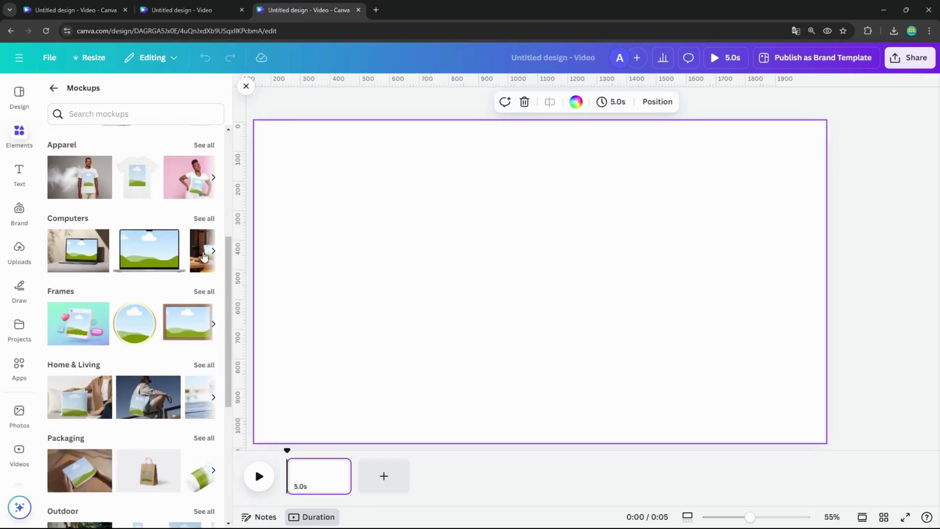
pyautogui.click(204, 219)
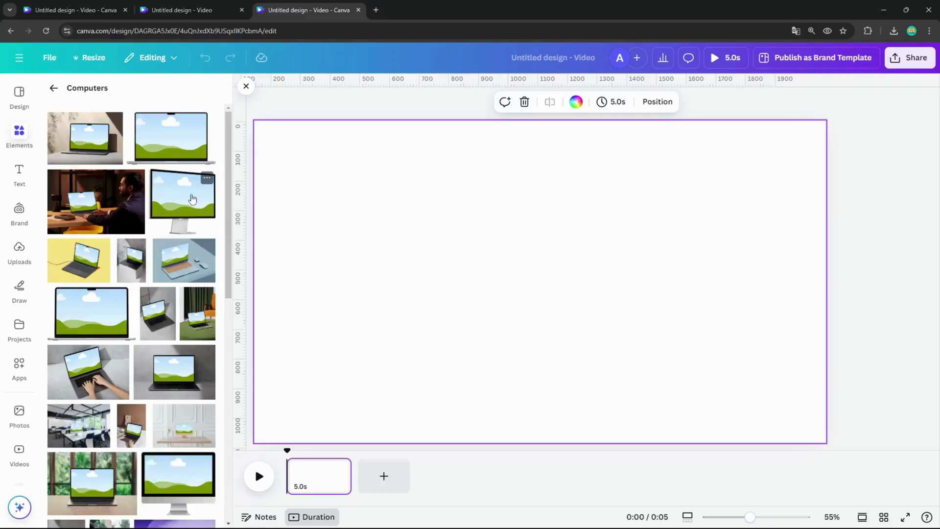
pyautogui.scroll(-5, 193, 198)
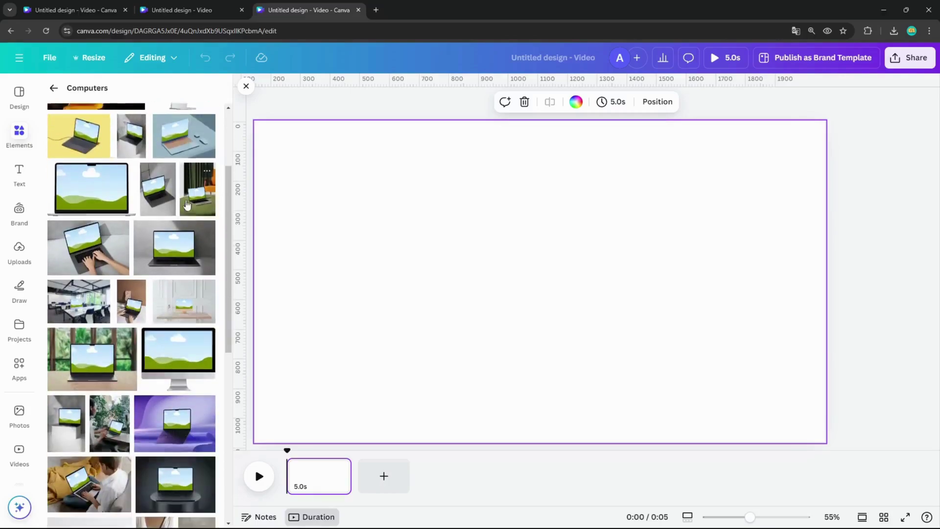
pyautogui.scroll(5, 123, 196)
pyautogui.click(58, 92)
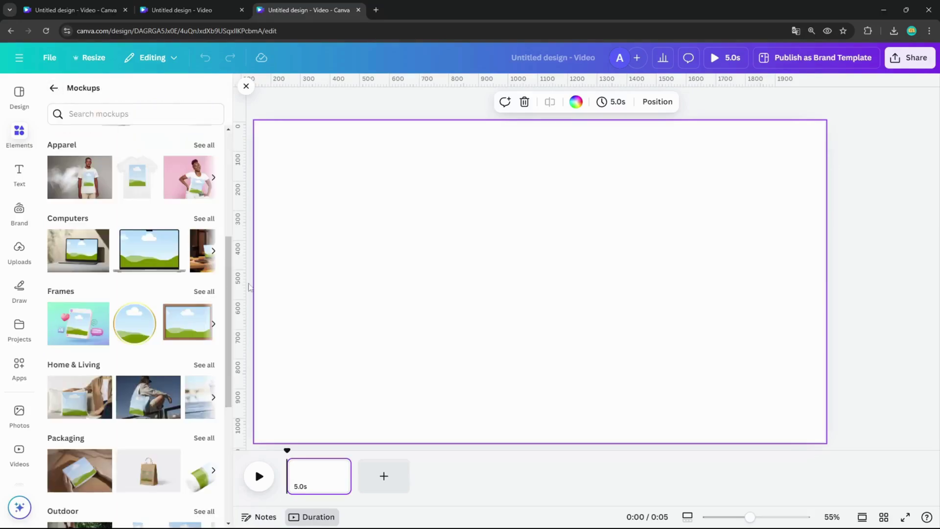
# Step: Add the Outdoor mockup of a wide street-side billboard with a bus-stop roof to the page
pyautogui.scroll(-2, 187, 269)
pyautogui.scroll(-2, 188, 268)
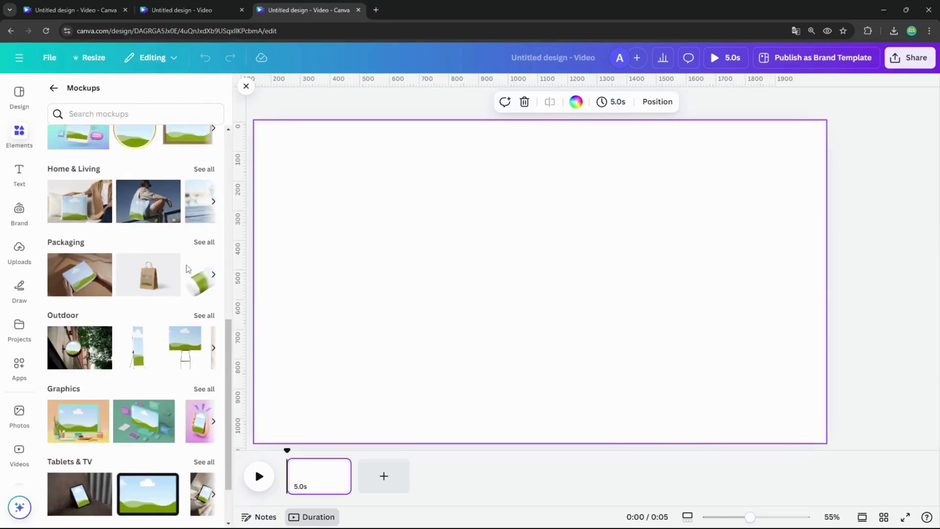
pyautogui.scroll(-1, 187, 269)
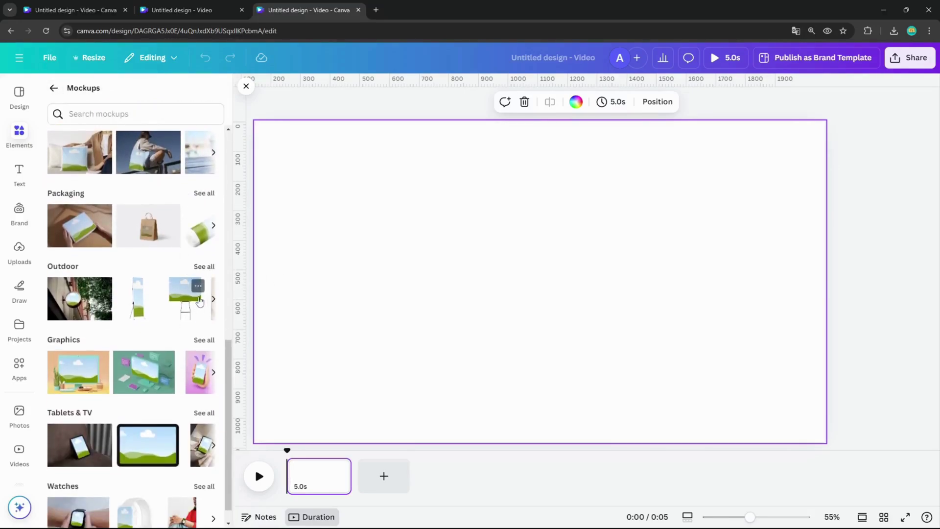
pyautogui.click(203, 267)
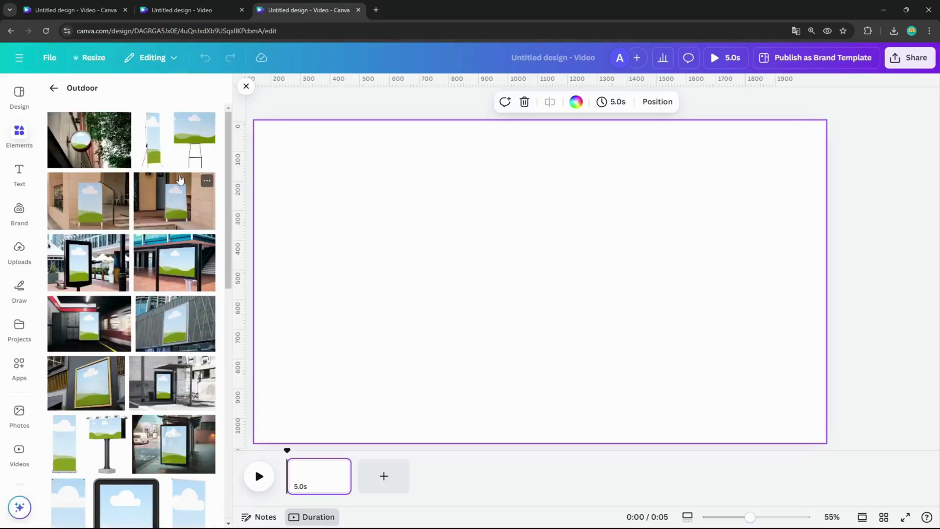
pyautogui.scroll(-8, 180, 179)
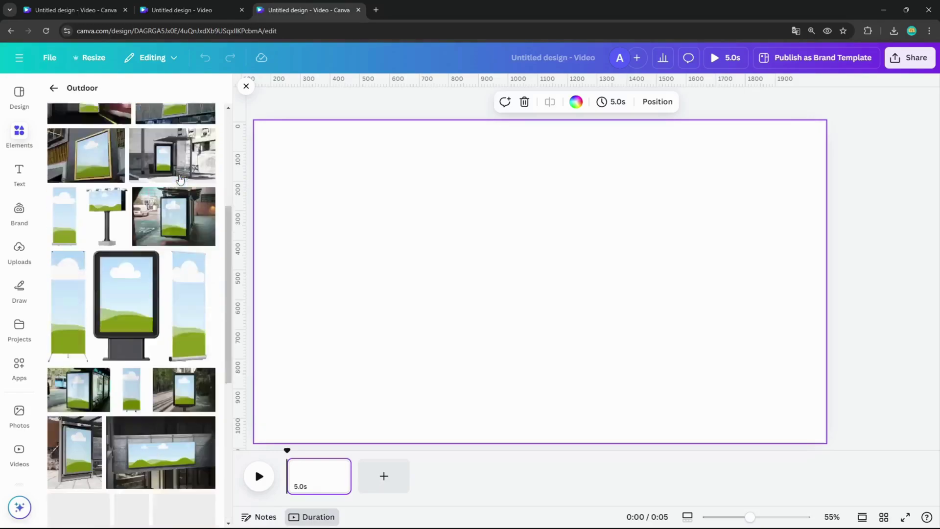
pyautogui.scroll(-4, 180, 179)
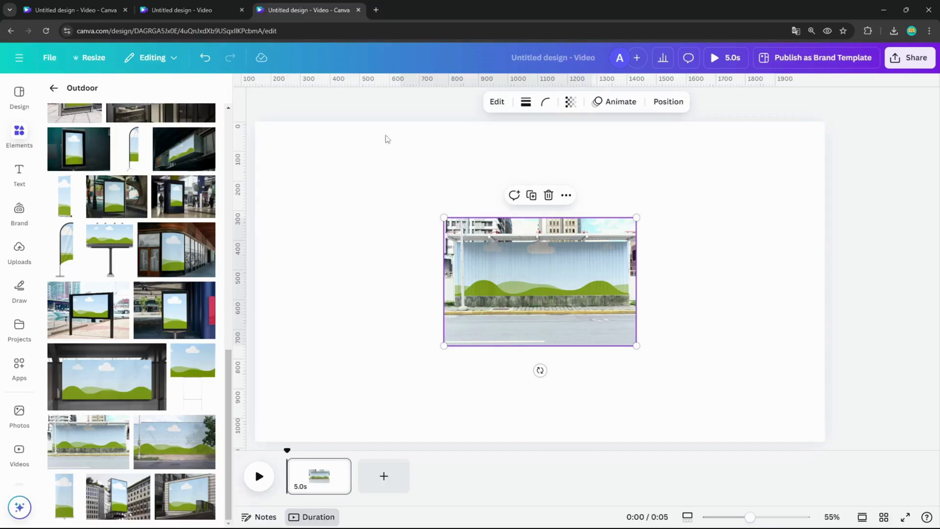
# Step: Try to place the uploaded selective-colour video in the billboard mockup, and delete both from the page
pyautogui.click(19, 250)
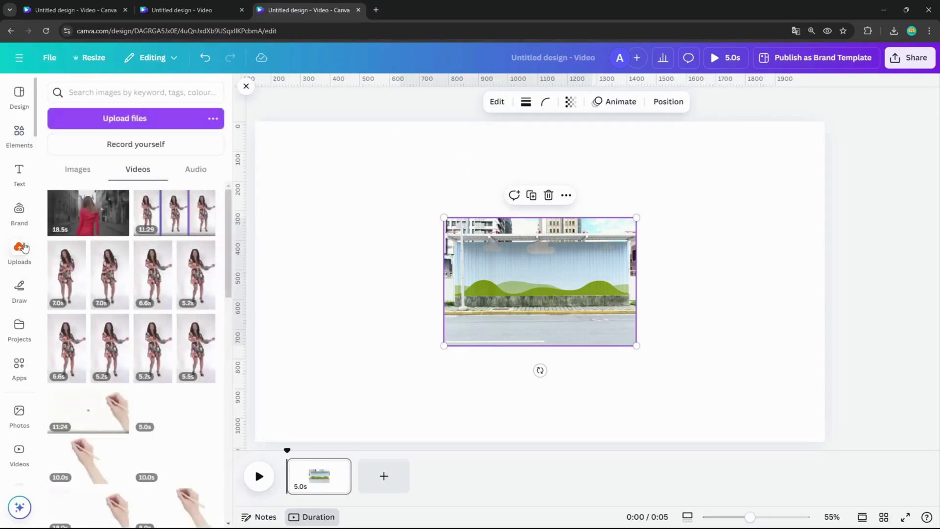
pyautogui.moveTo(88, 213); pyautogui.dragTo(571, 221)
pyautogui.moveTo(538, 191); pyautogui.dragTo(513, 257)
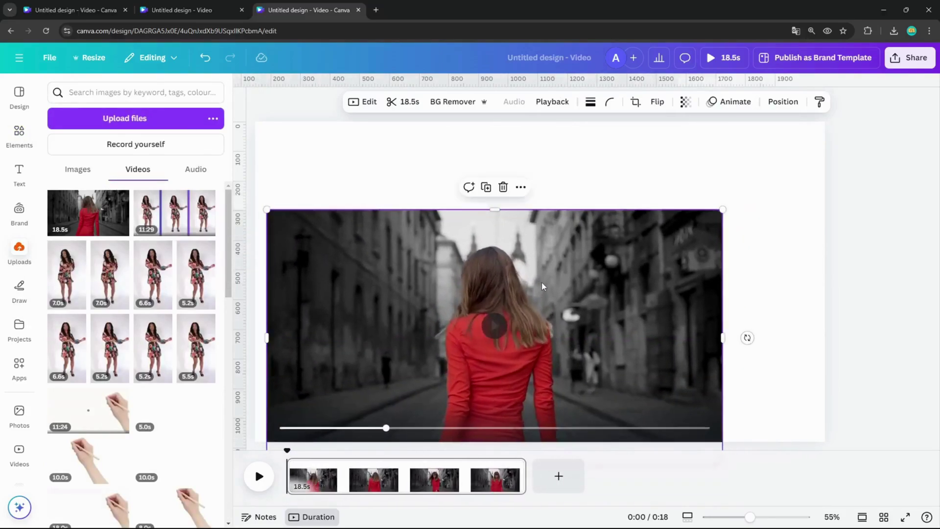
pyautogui.press('Delete')
pyautogui.press('Delete')
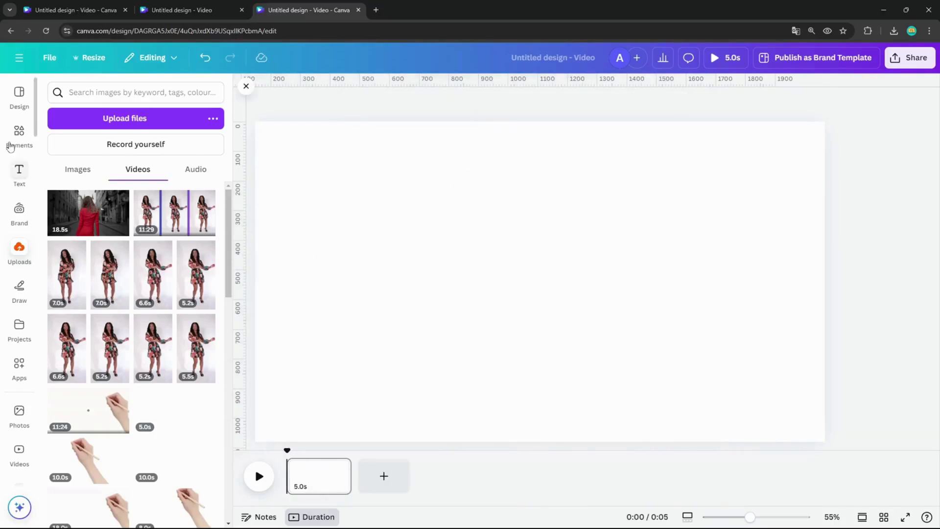
# Step: Browse the frame categories in the elements library
pyautogui.click(19, 132)
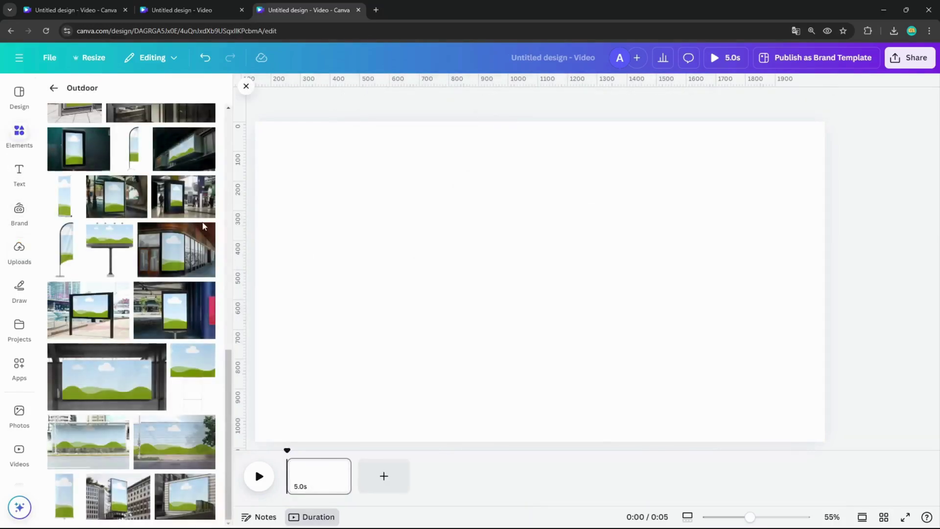
pyautogui.click(54, 87)
pyautogui.click(54, 88)
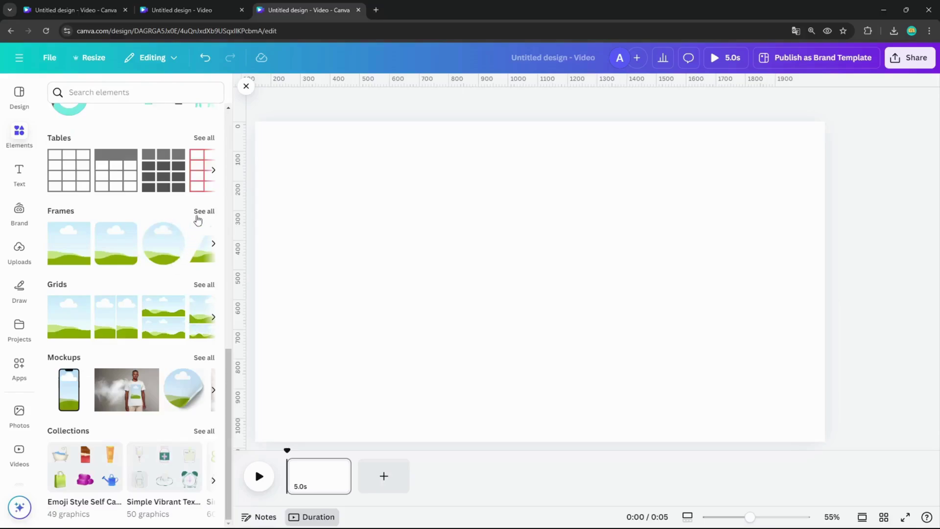
pyautogui.click(197, 211)
pyautogui.scroll(-1, 190, 237)
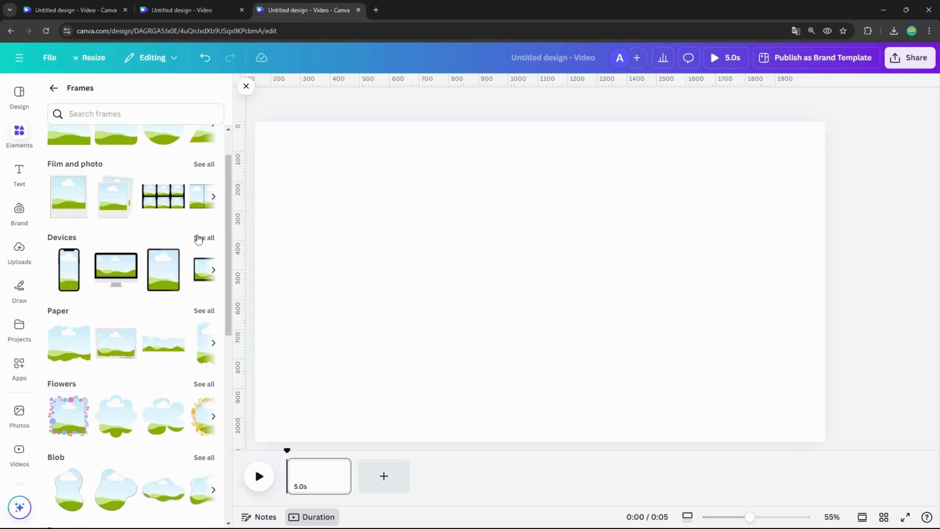
pyautogui.scroll(-9, 197, 238)
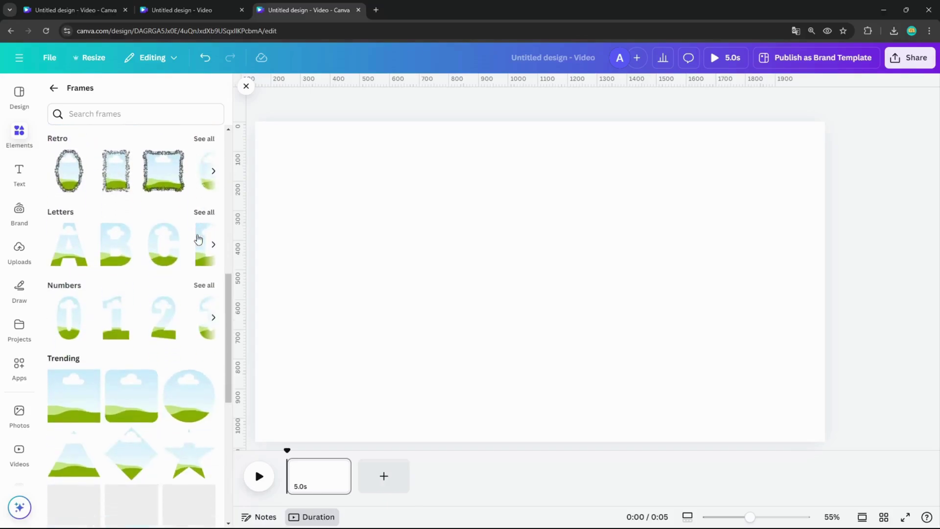
pyautogui.scroll(-5, 197, 238)
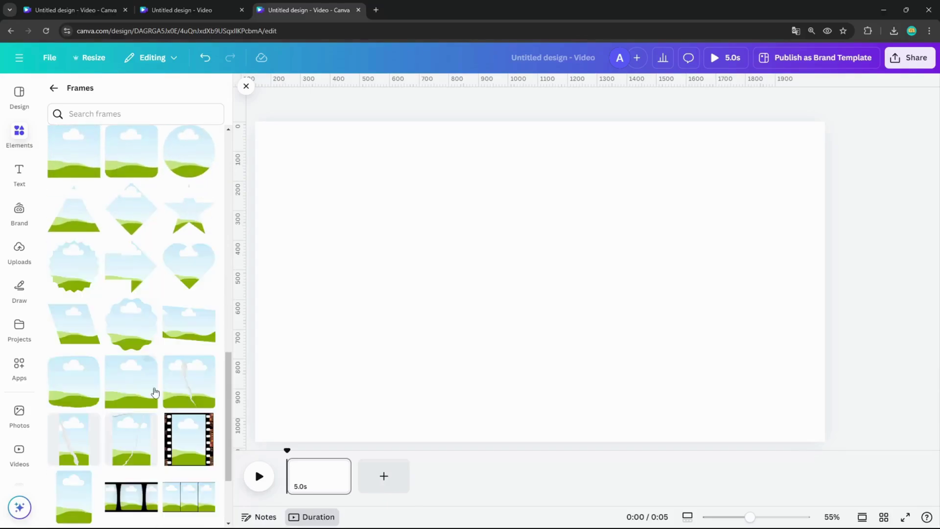
pyautogui.scroll(-2, 156, 383)
pyautogui.scroll(15, 156, 383)
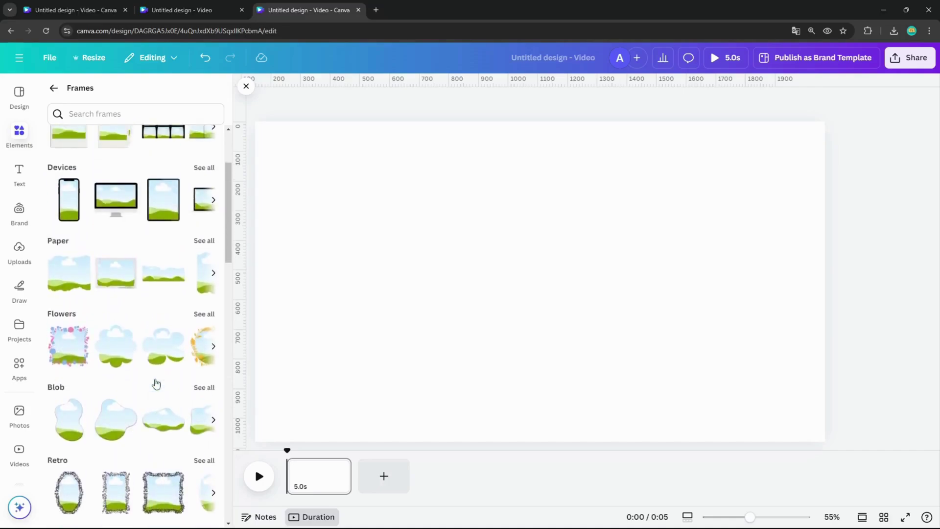
# Step: Add a laptop frame with a black bezel and grey base from the Devices frames, and enlarge it on the page
pyautogui.click(204, 265)
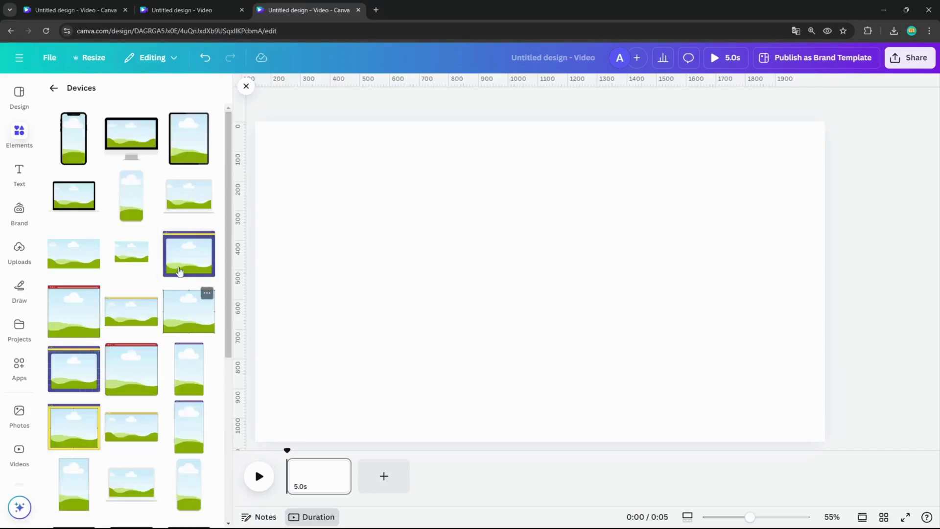
pyautogui.scroll(-5, 142, 215)
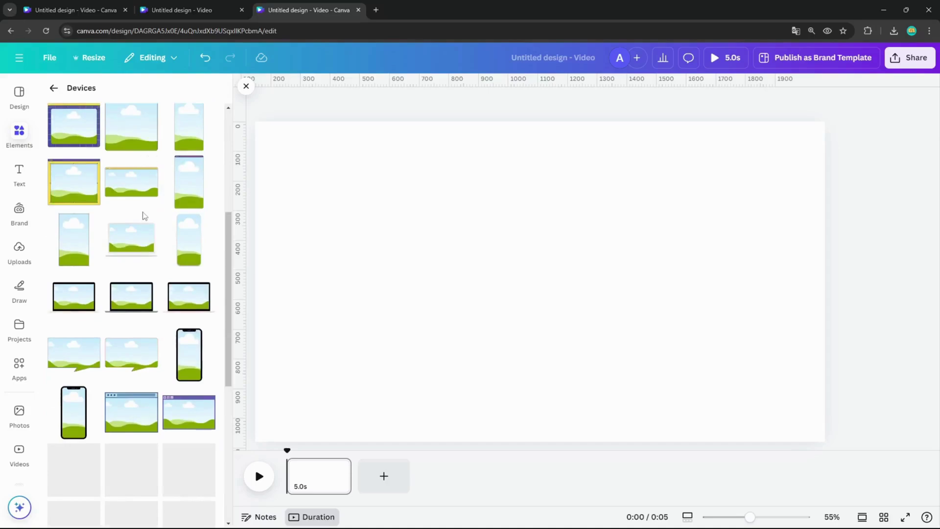
pyautogui.scroll(-3, 163, 206)
pyautogui.scroll(-2, 166, 235)
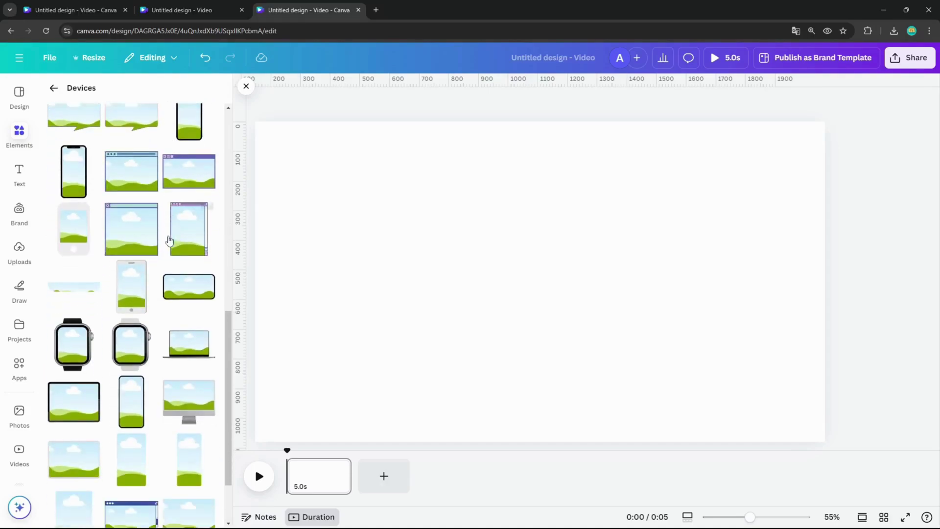
pyautogui.scroll(1, 142, 255)
pyautogui.scroll(1, 165, 189)
pyautogui.scroll(-4, 161, 253)
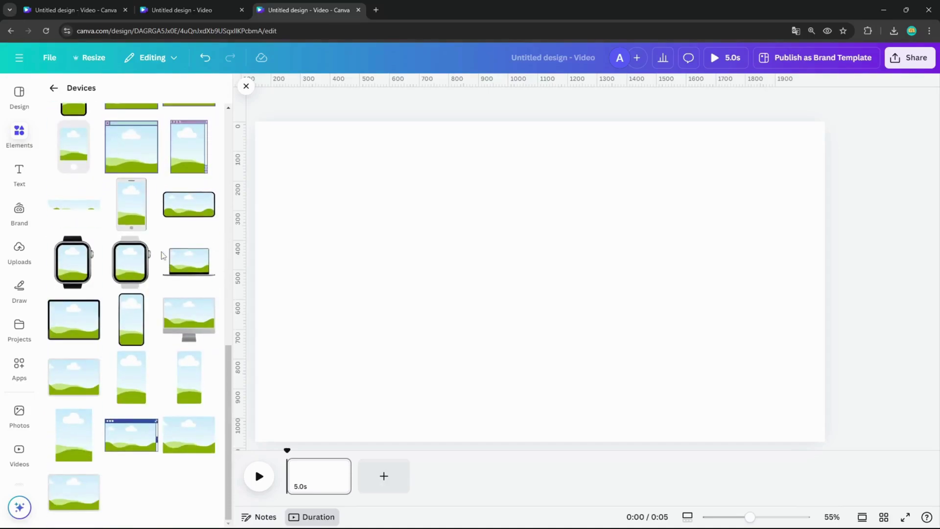
pyautogui.scroll(2, 146, 325)
pyautogui.scroll(5, 146, 318)
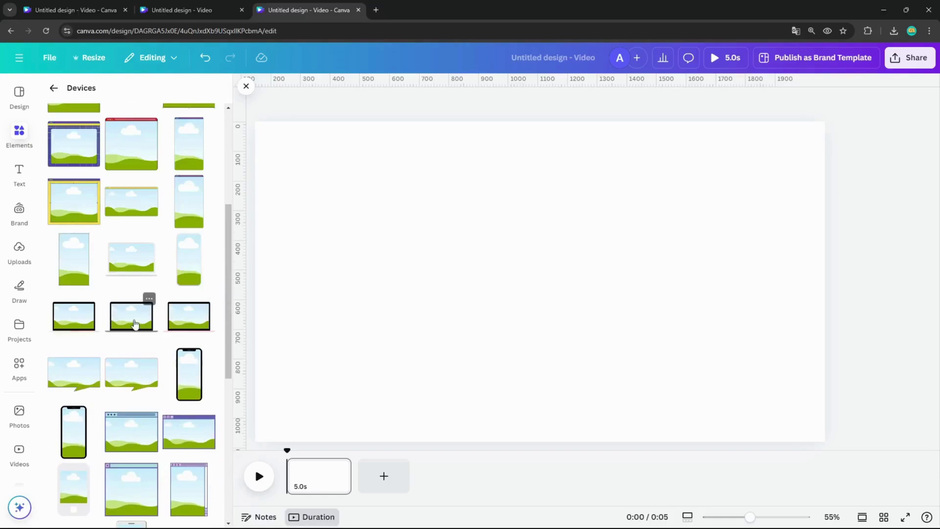
pyautogui.click(135, 324)
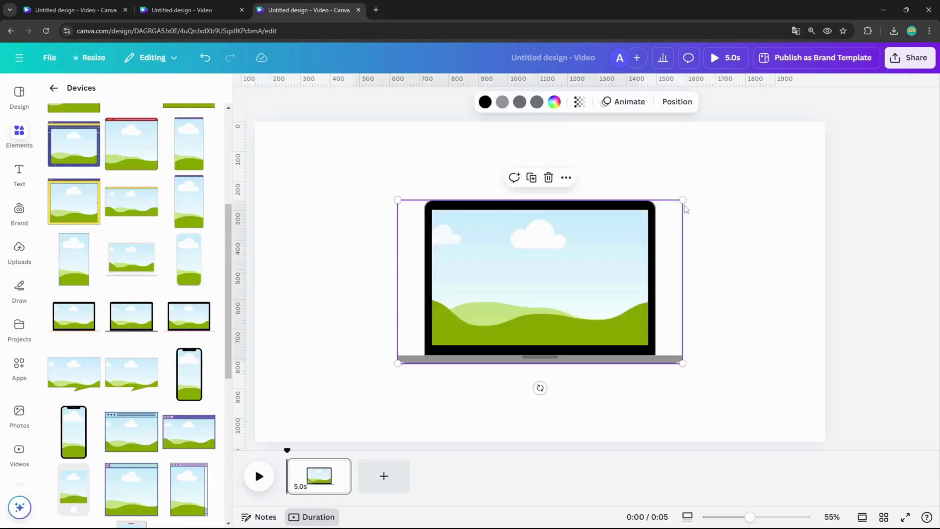
pyautogui.moveTo(684, 207); pyautogui.dragTo(691, 281)
# Step: Fill the laptop frame's screen with the uploaded 18.5 s selective-colour video of the woman in red
pyautogui.click(22, 252)
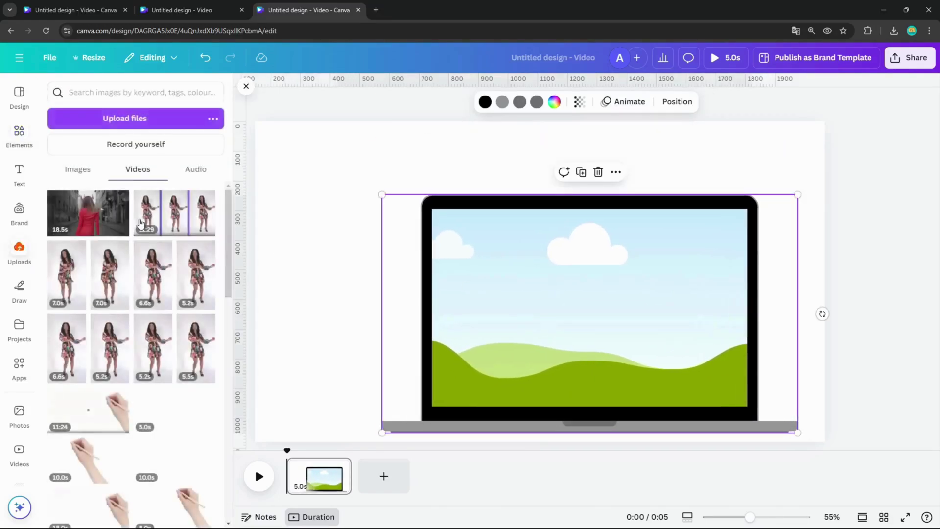
pyautogui.click(88, 213)
pyautogui.moveTo(528, 258); pyautogui.dragTo(551, 332)
pyautogui.click(747, 97)
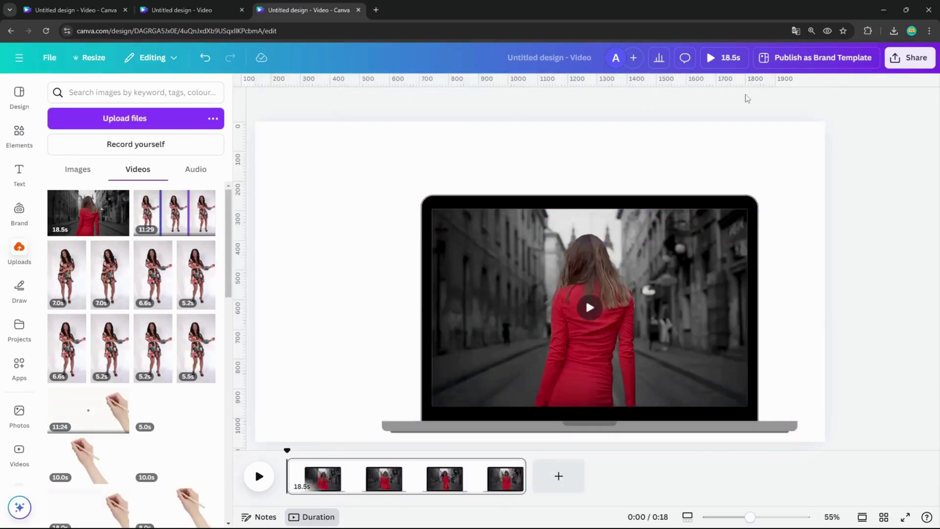
# Step: Set the page background to the black-to-grey gradient from the default colours
pyautogui.click(707, 143)
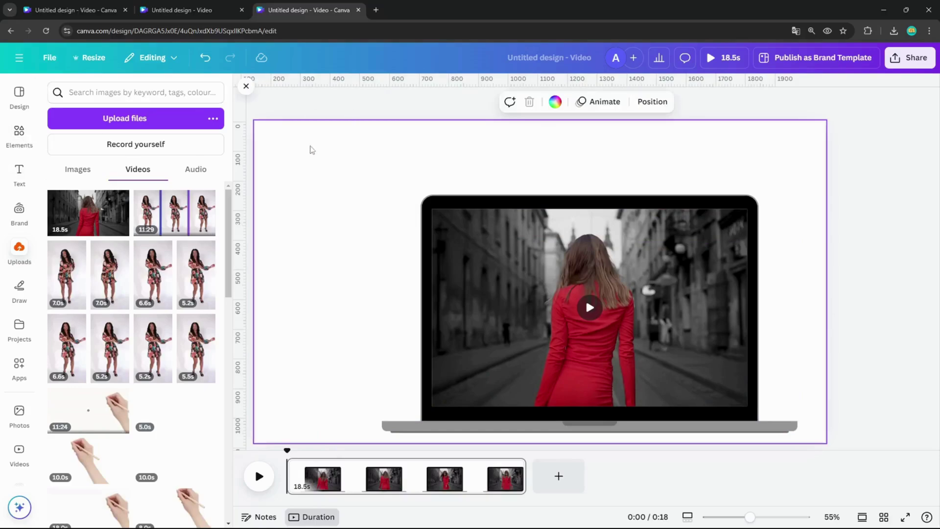
pyautogui.click(555, 101)
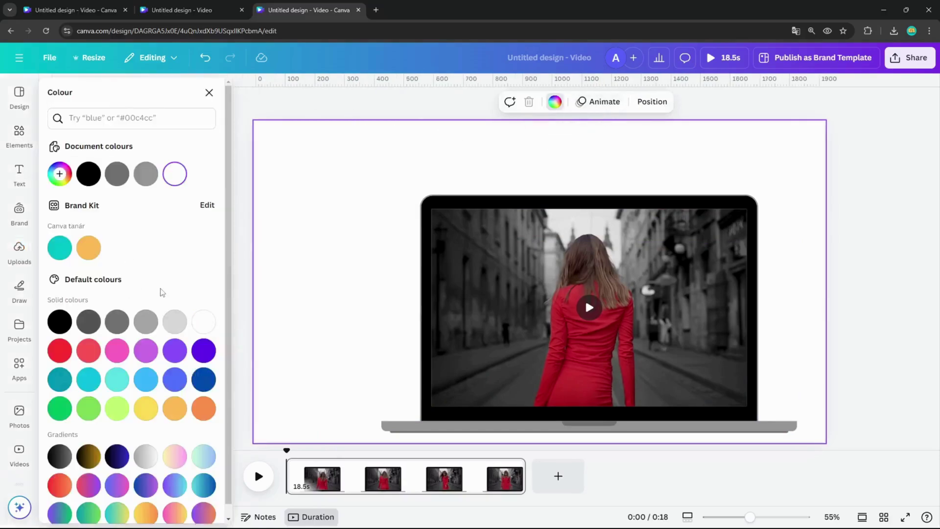
pyautogui.scroll(-1, 189, 285)
pyautogui.click(68, 437)
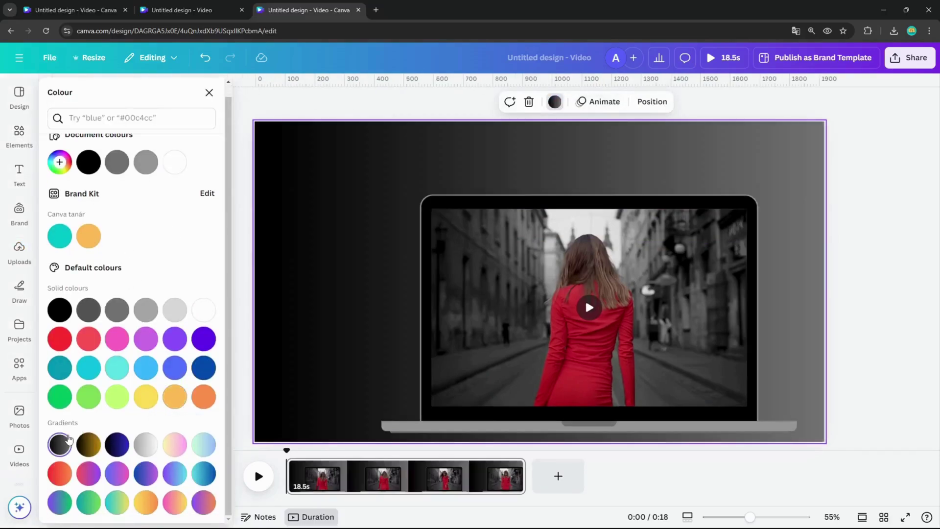
# Step: Shrink the laptop frame slightly and move it to the lower-right area of the page
pyautogui.click(777, 202)
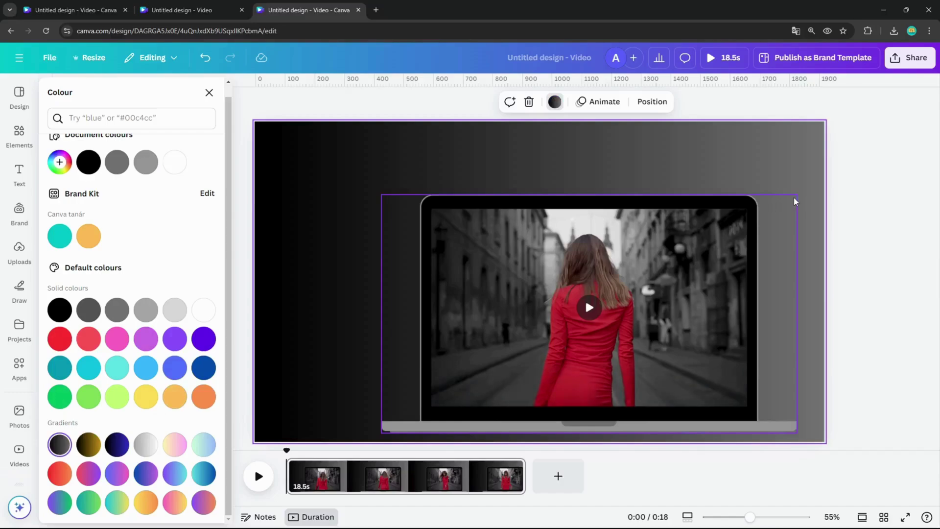
pyautogui.moveTo(798, 195); pyautogui.dragTo(757, 212)
pyautogui.moveTo(688, 274); pyautogui.dragTo(741, 286)
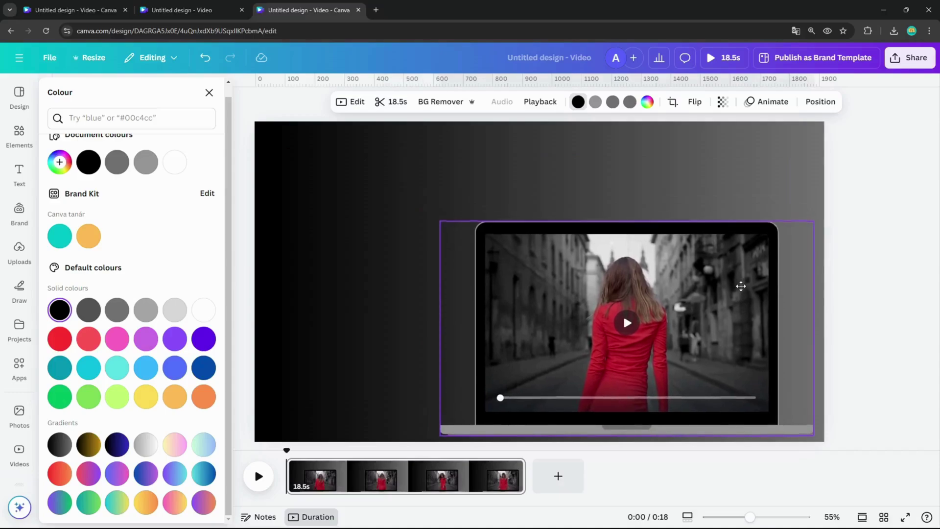
pyautogui.click(739, 214)
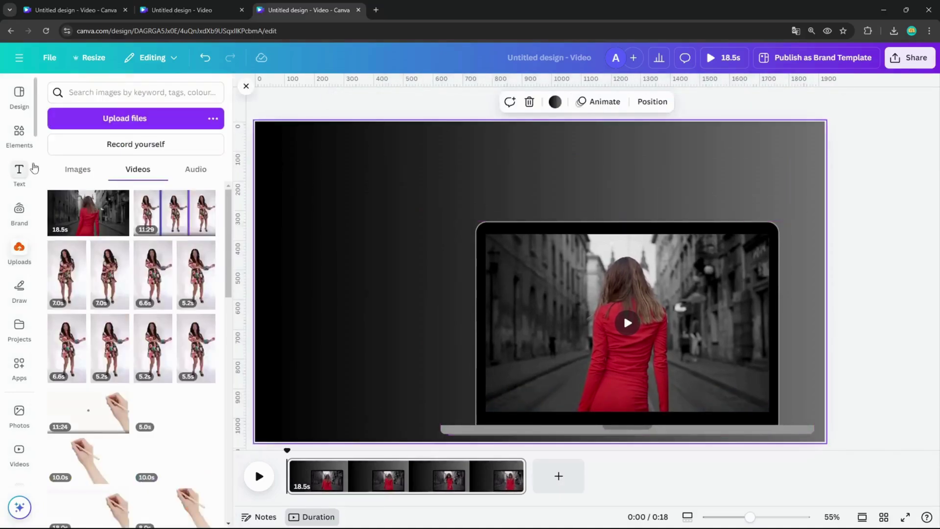
# Step: Add a heading reading "Black and Red" and place it above the laptop in the page's upper-right corner
pyautogui.click(20, 174)
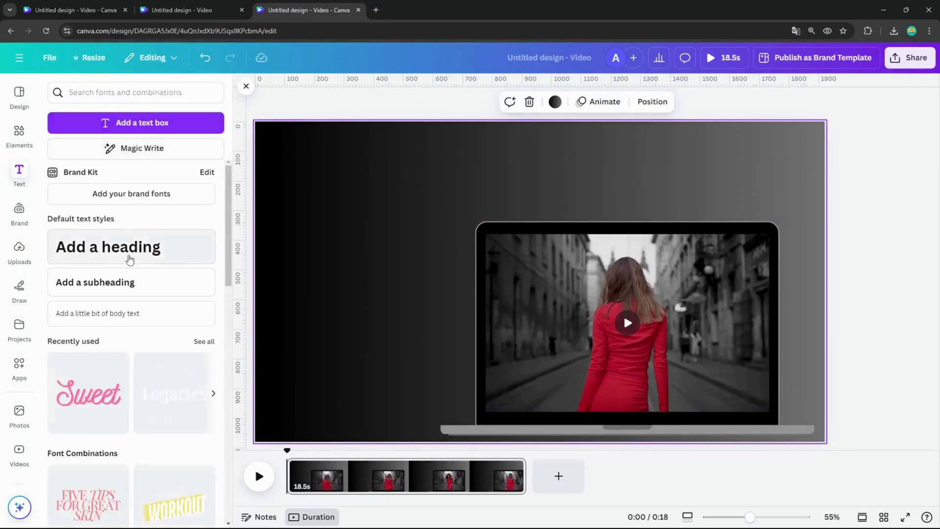
pyautogui.click(130, 249)
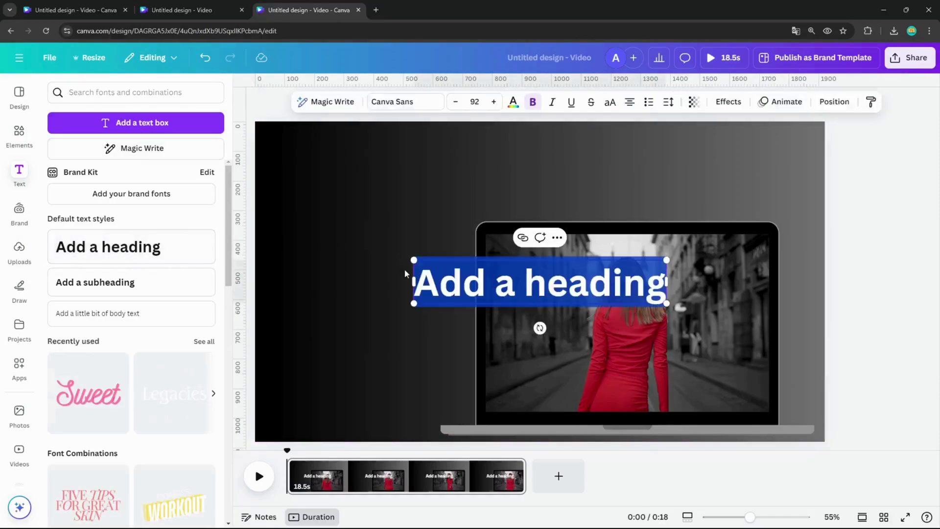
pyautogui.write('Bla')
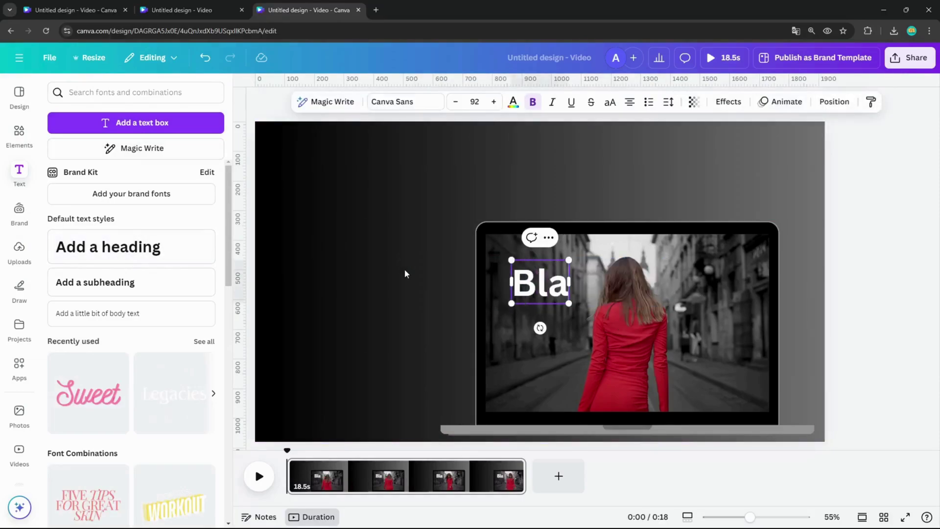
pyautogui.write('ck a')
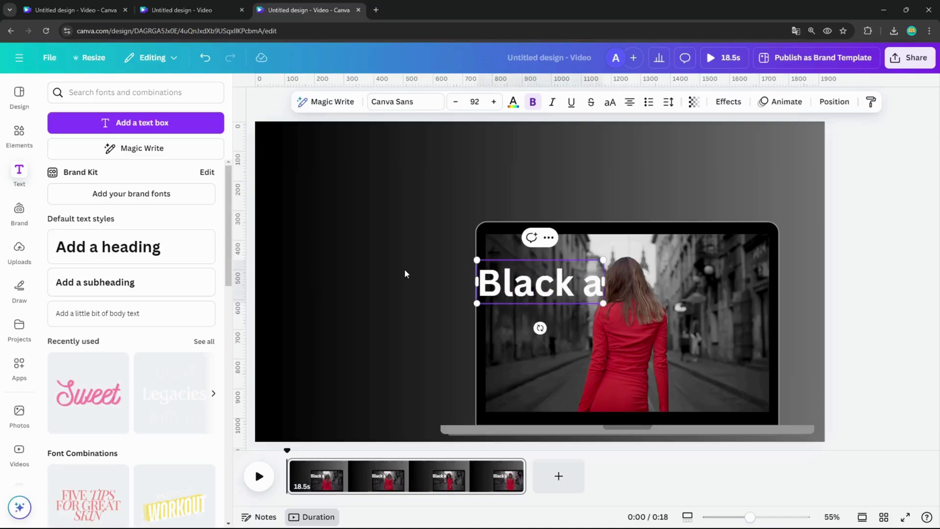
pyautogui.write('nd Red')
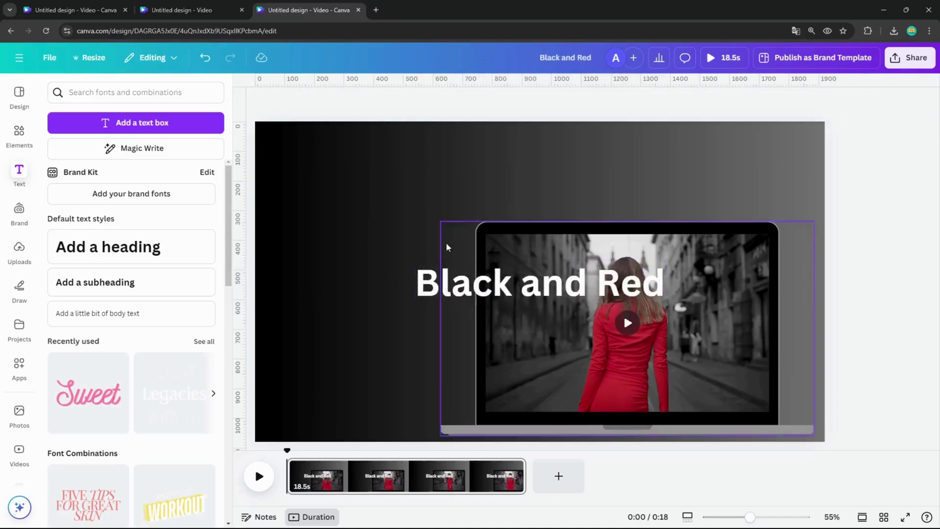
pyautogui.moveTo(508, 270); pyautogui.dragTo(648, 142)
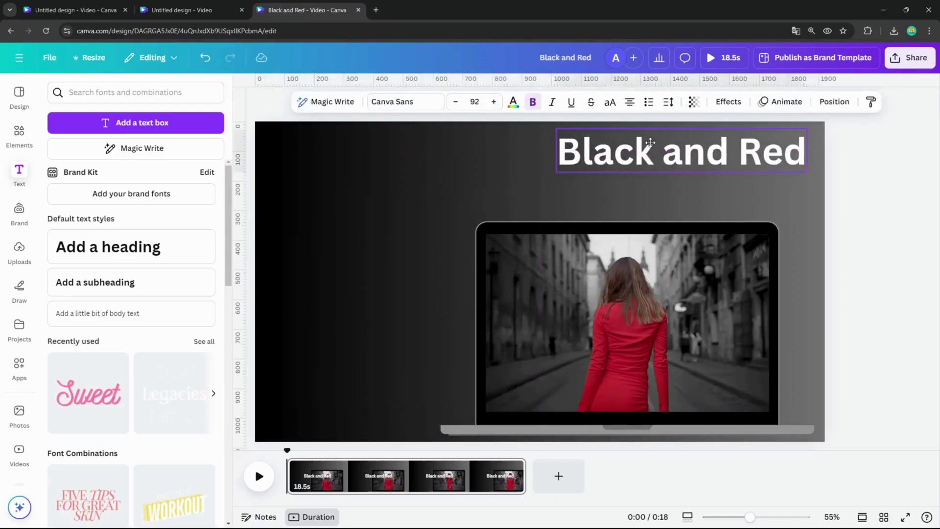
# Step: Colour the word "Black" in the heading with the default solid red
pyautogui.doubleClick(642, 149)
pyautogui.click(645, 152)
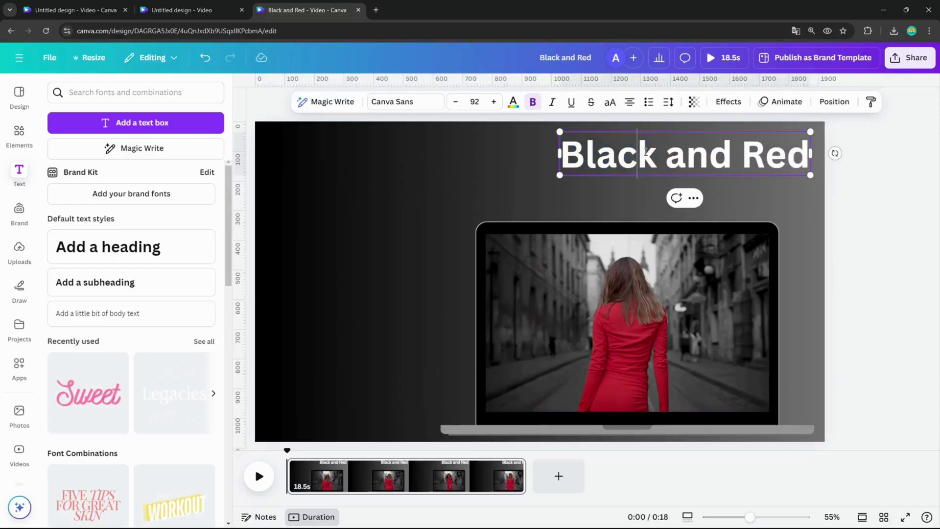
pyautogui.moveTo(657, 154); pyautogui.dragTo(513, 125)
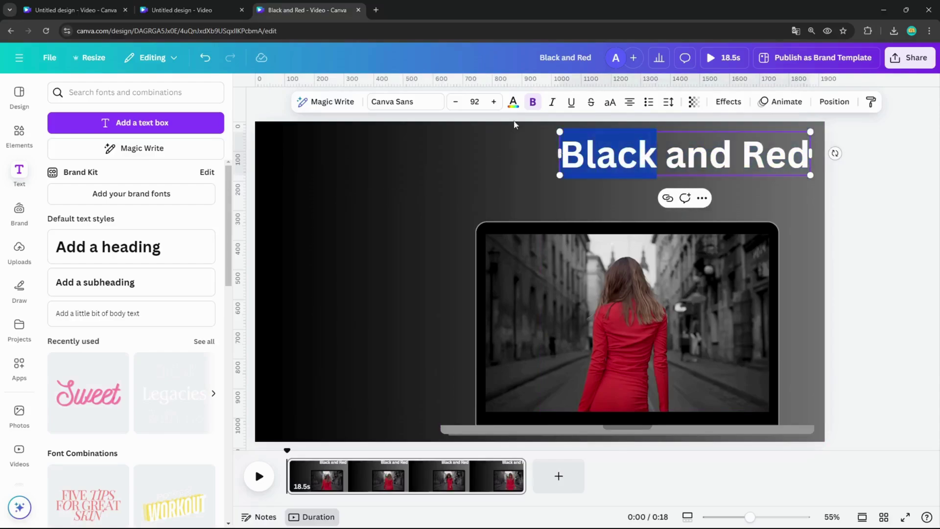
pyautogui.click(512, 102)
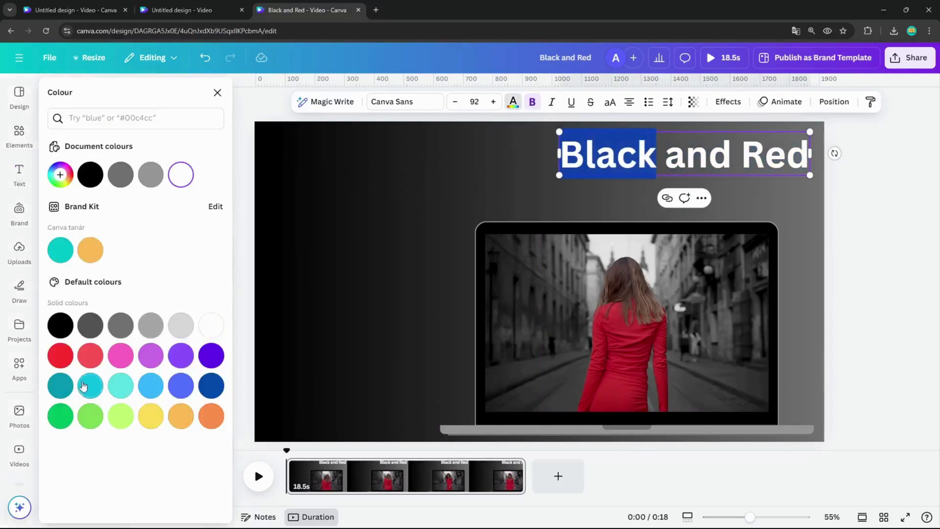
pyautogui.click(60, 355)
pyautogui.click(602, 207)
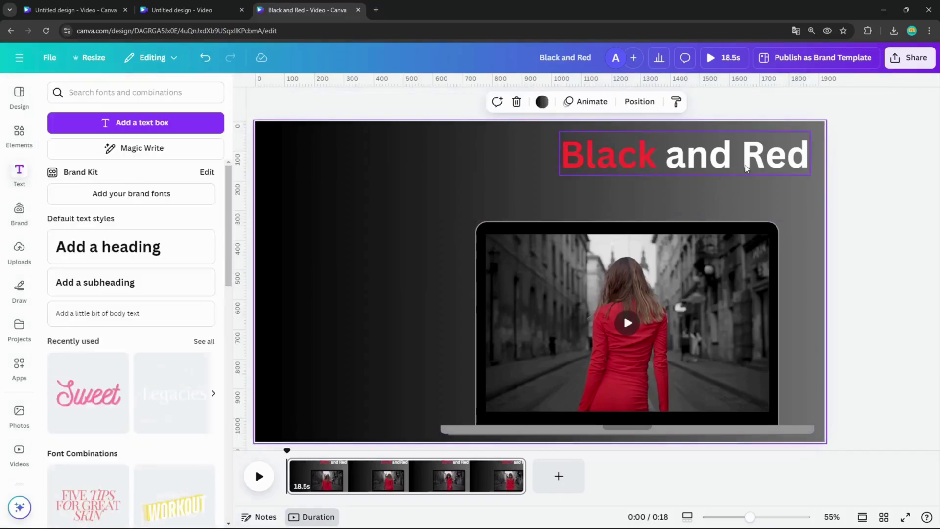
# Step: Colour the word "Red" in the heading black
pyautogui.click(746, 169)
pyautogui.moveTo(742, 156); pyautogui.dragTo(801, 162)
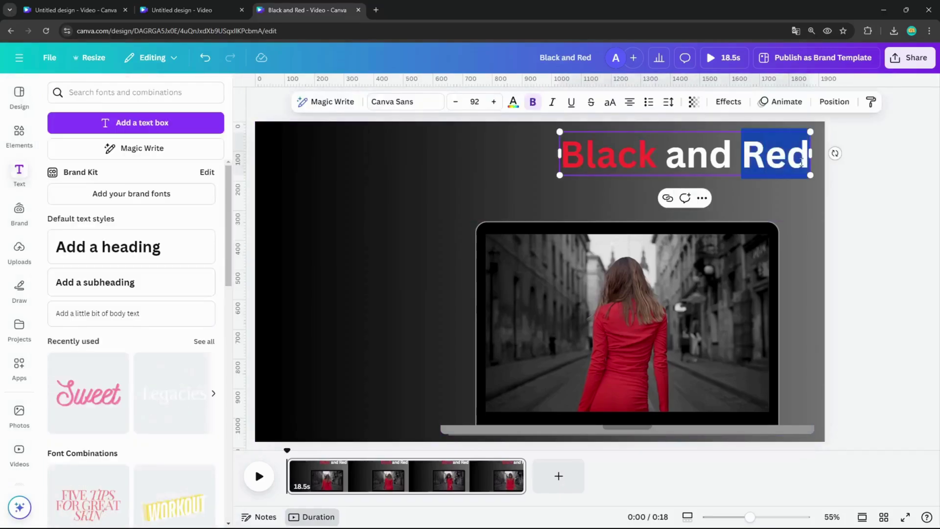
pyautogui.click(513, 102)
pyautogui.click(92, 175)
pyautogui.click(626, 190)
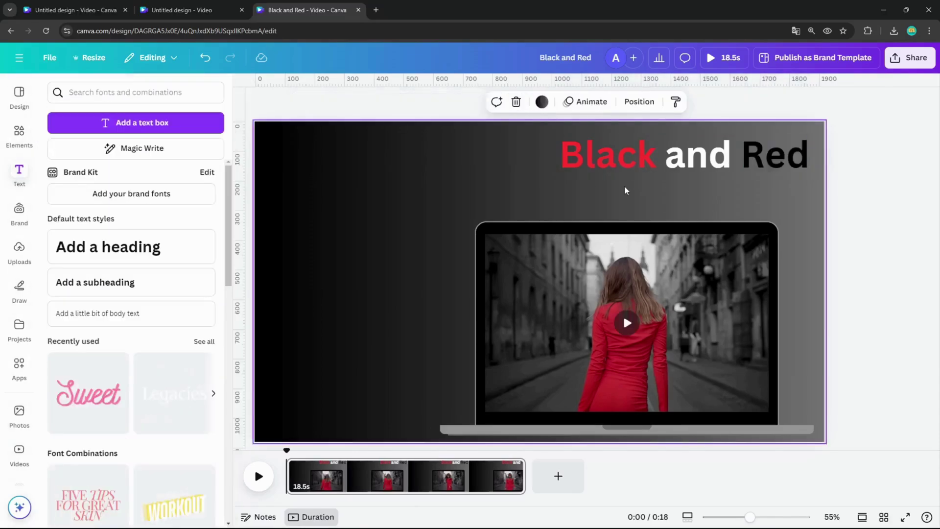
# Step: Change the font of the whole "Black and Red" heading to Eastman Grotesque
pyautogui.click(753, 168)
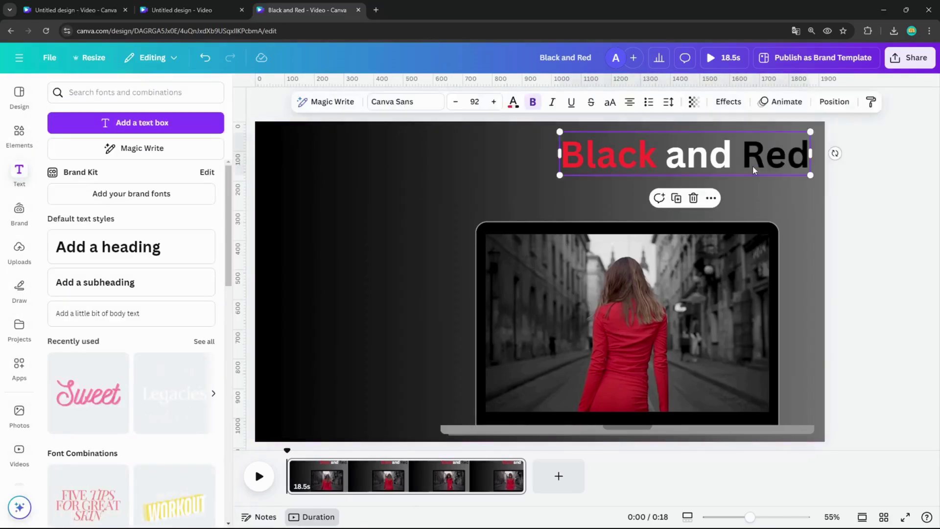
pyautogui.click(753, 165)
pyautogui.moveTo(807, 159); pyautogui.dragTo(559, 157)
pyautogui.click(374, 103)
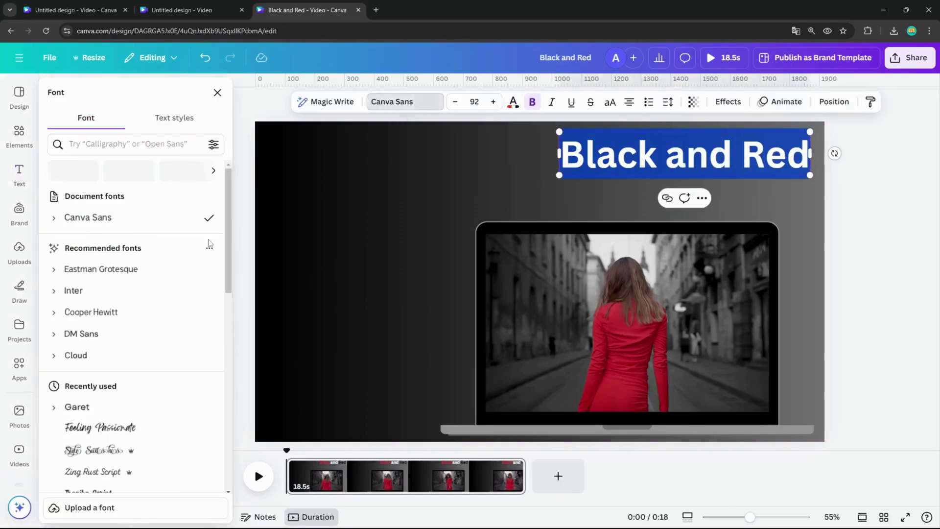
pyautogui.scroll(-1, 152, 223)
pyautogui.click(157, 224)
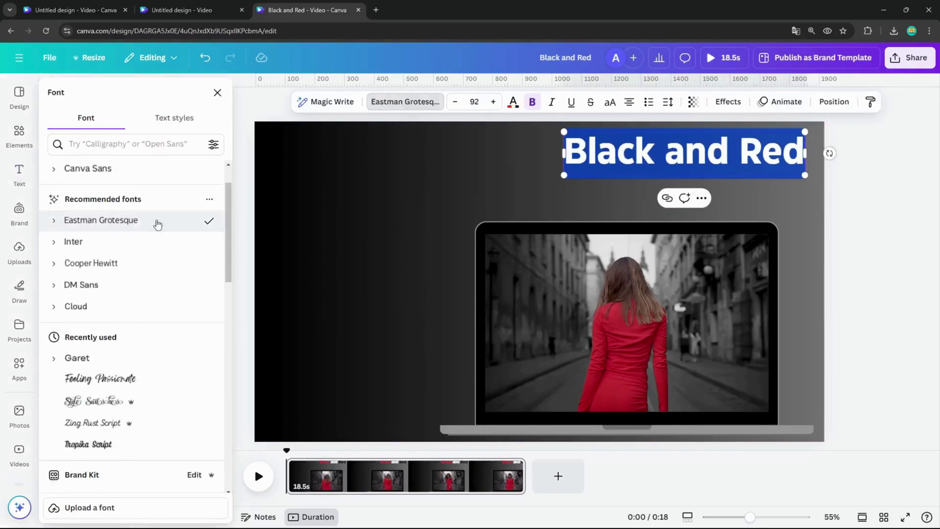
# Step: Try the Midnew, Horizon and Lilita One fonts on the whole "Black and Red" heading
pyautogui.scroll(-6, 157, 230)
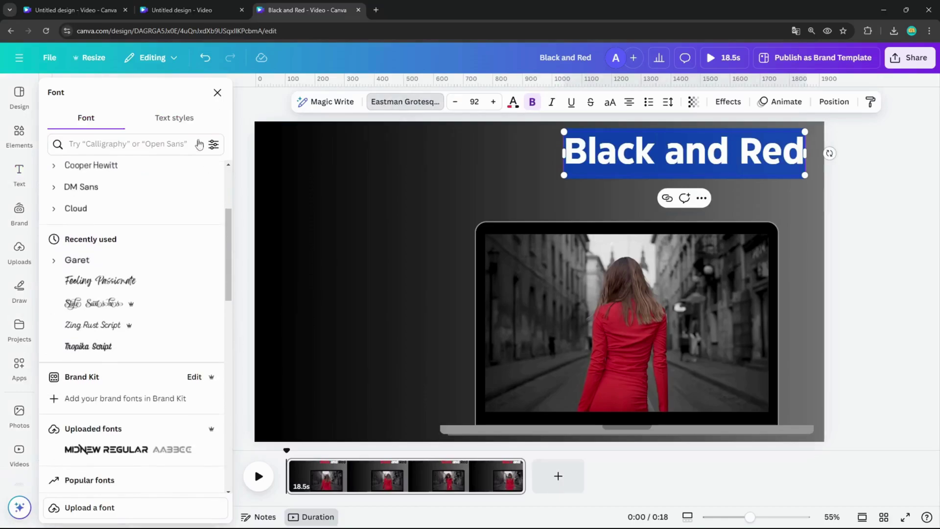
pyautogui.click(144, 254)
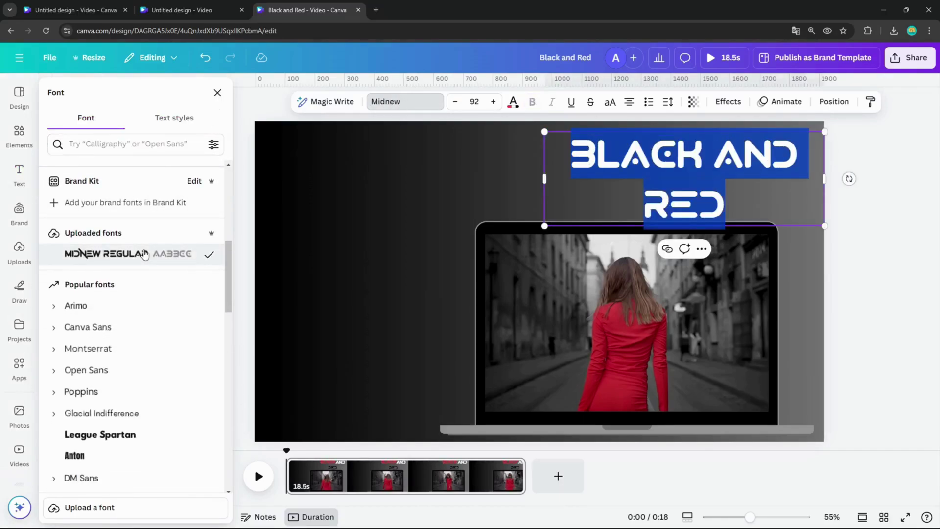
pyautogui.scroll(-2, 143, 254)
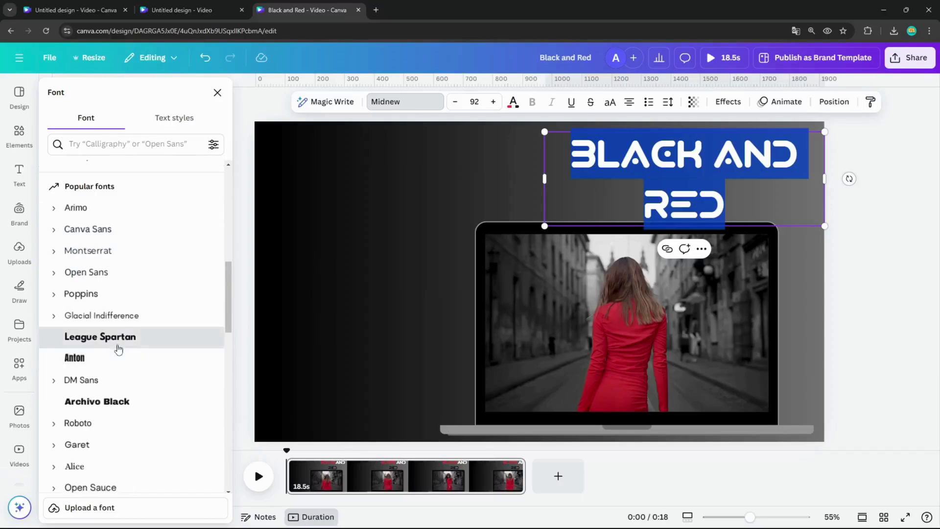
pyautogui.click(118, 346)
pyautogui.scroll(-11, 126, 328)
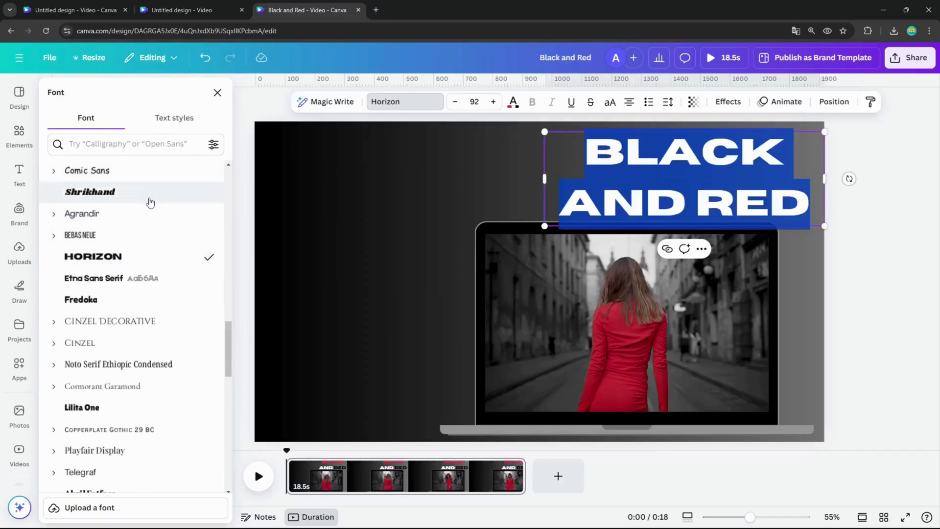
pyautogui.click(150, 201)
pyautogui.scroll(-3, 149, 206)
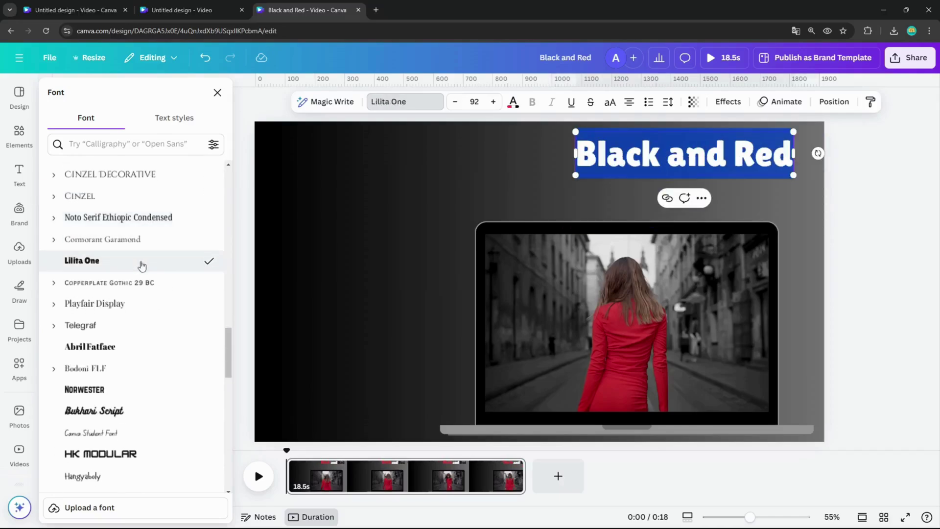
# Step: Try the HK Modular, Ahsing, Aloja and Barriecito fonts on the whole heading
pyautogui.scroll(-4, 139, 263)
pyautogui.click(135, 260)
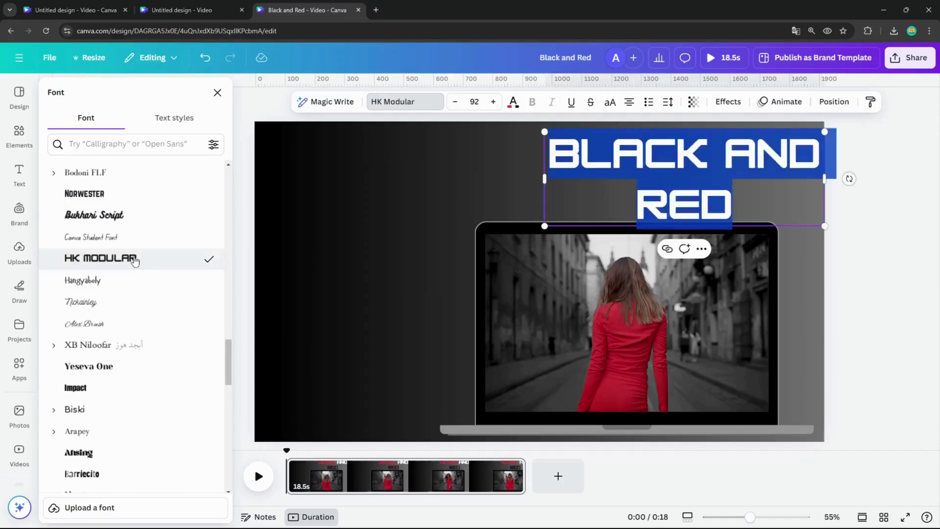
pyautogui.scroll(-2, 139, 251)
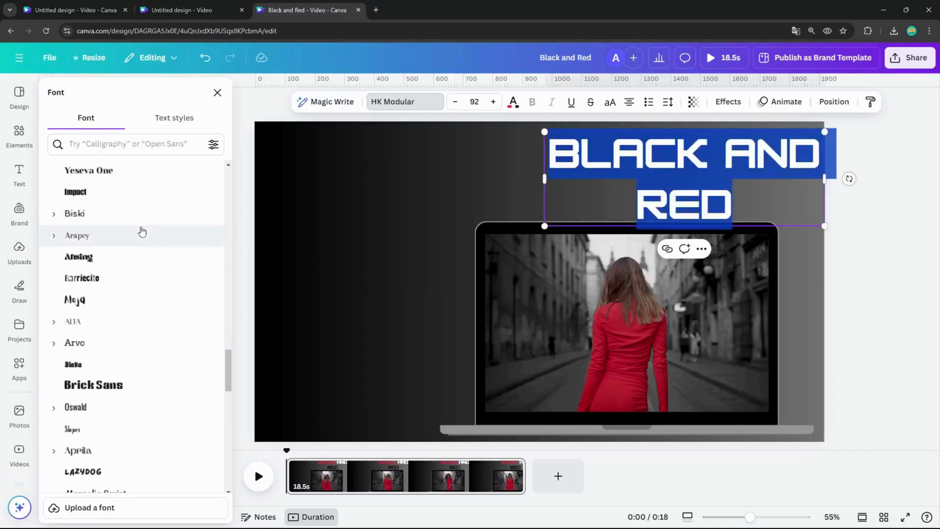
pyautogui.click(138, 257)
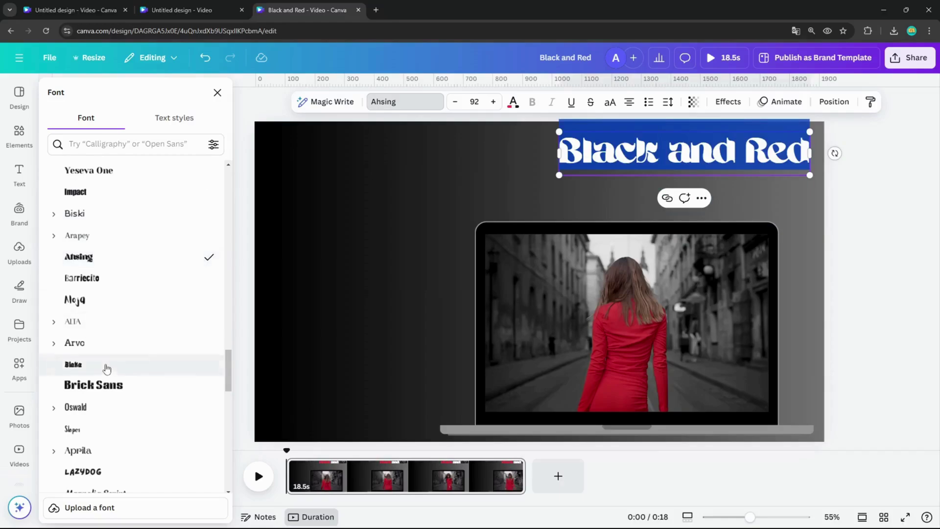
pyautogui.click(144, 301)
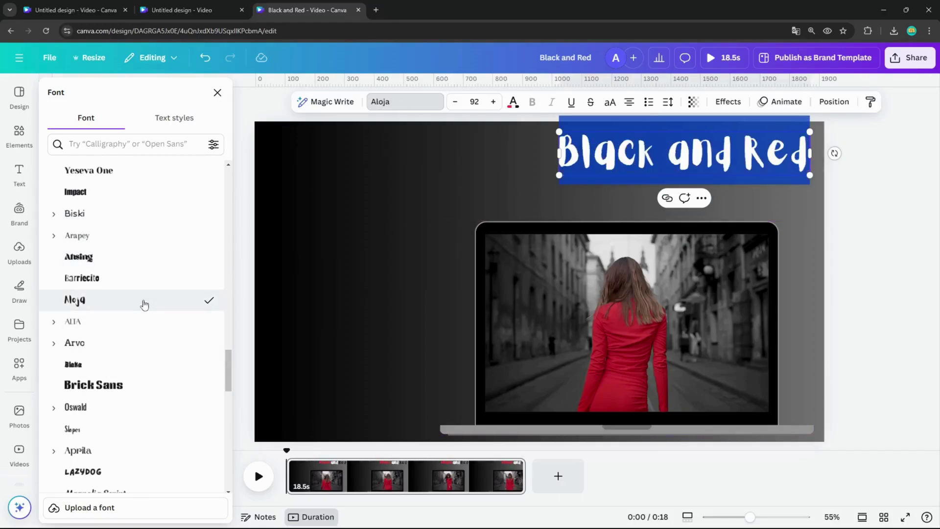
pyautogui.click(137, 278)
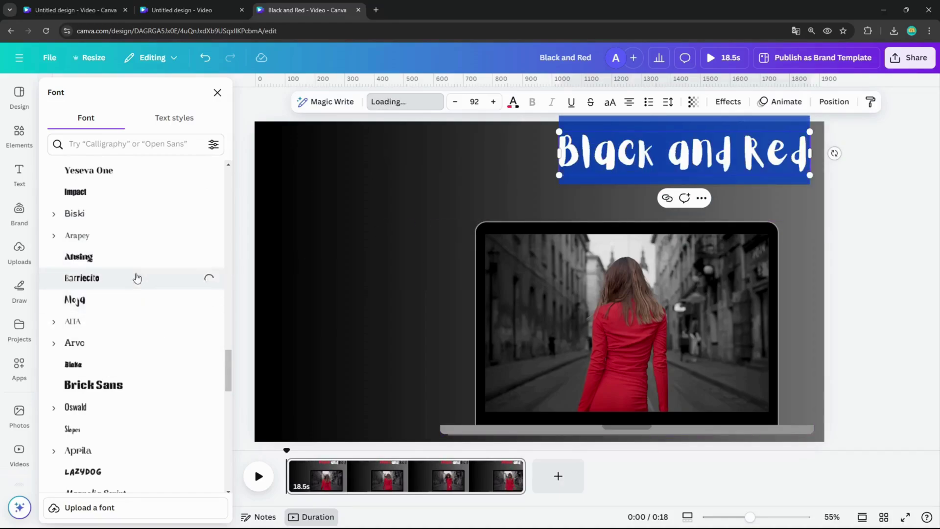
pyautogui.click(356, 198)
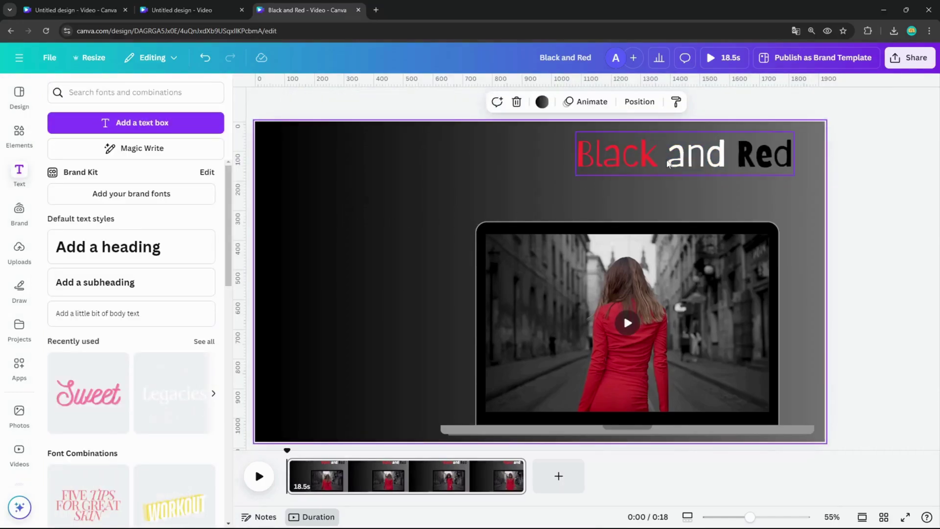
# Step: Change the font of the whole "Black and Red" heading to Braggadocio
pyautogui.click(668, 163)
pyautogui.moveTo(782, 152); pyautogui.dragTo(583, 153)
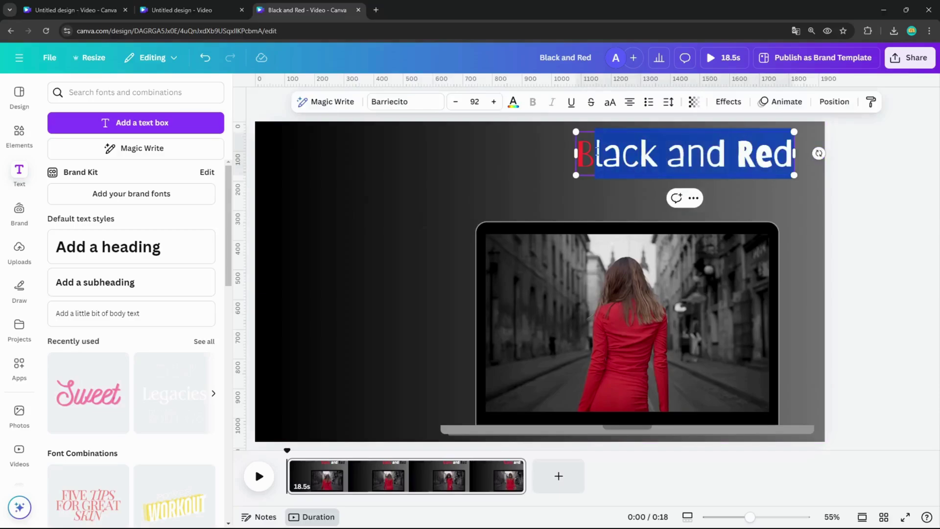
pyautogui.moveTo(791, 152); pyautogui.dragTo(579, 153)
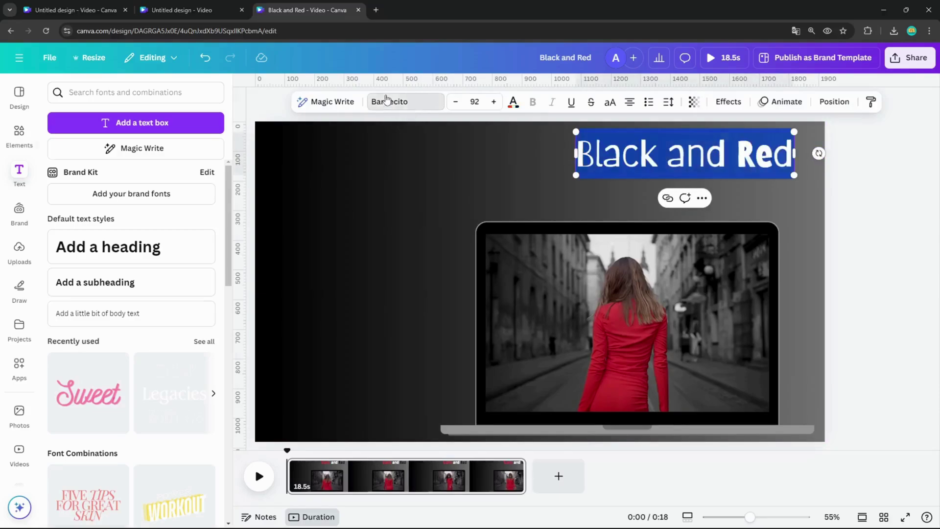
pyautogui.click(385, 100)
pyautogui.scroll(-3, 149, 213)
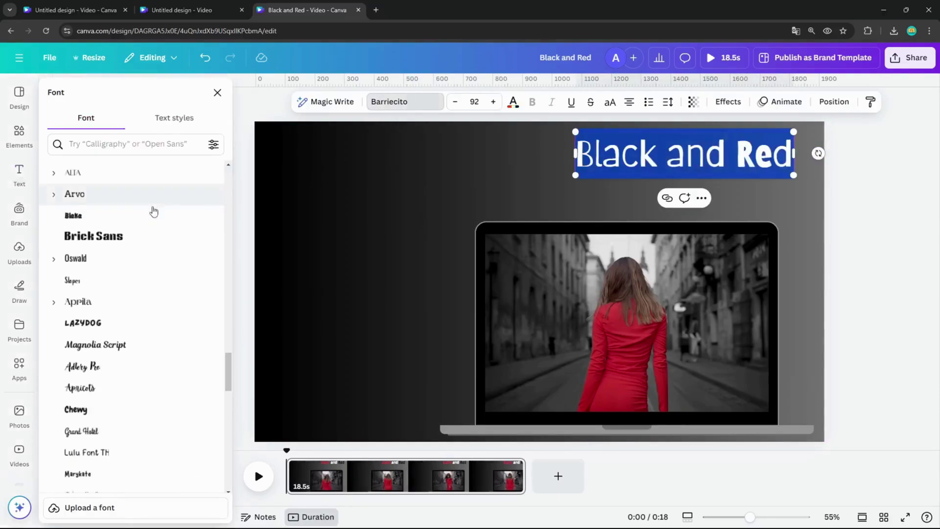
pyautogui.scroll(-6, 184, 194)
pyautogui.scroll(-3, 188, 194)
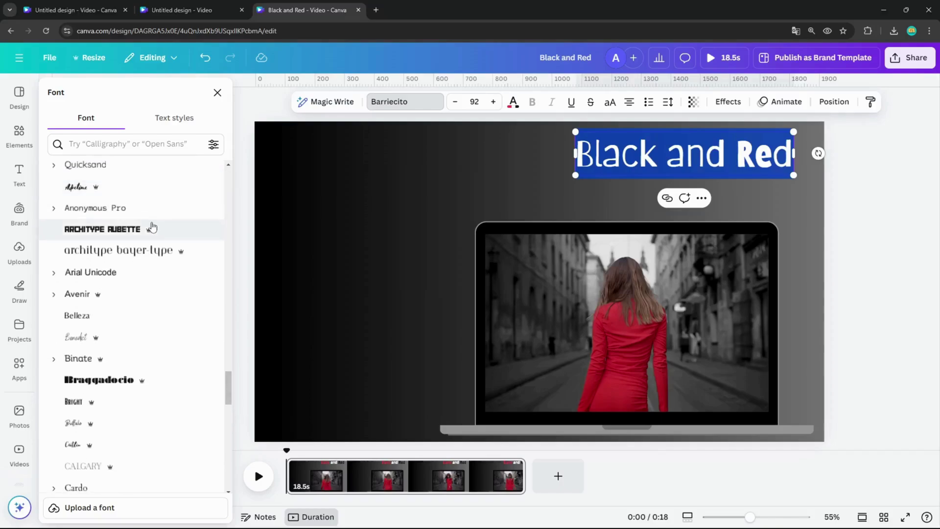
pyautogui.click(128, 382)
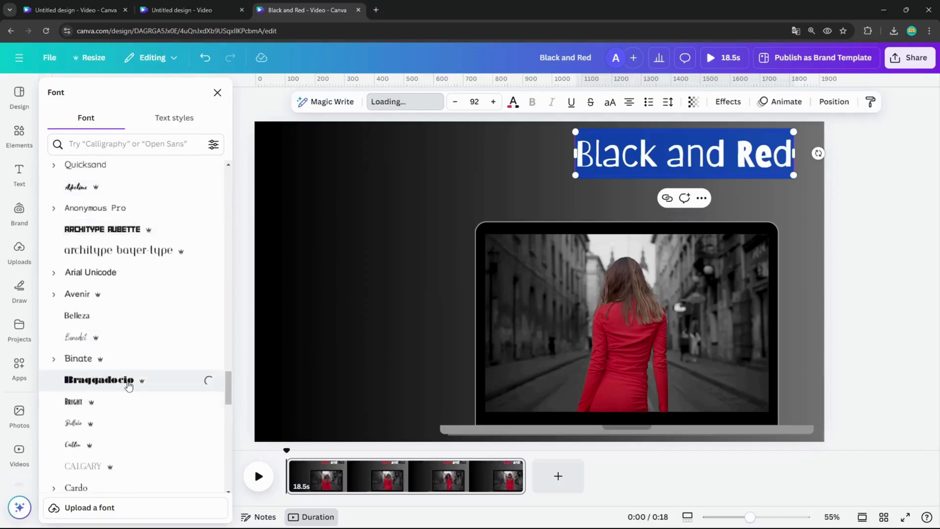
pyautogui.click(427, 185)
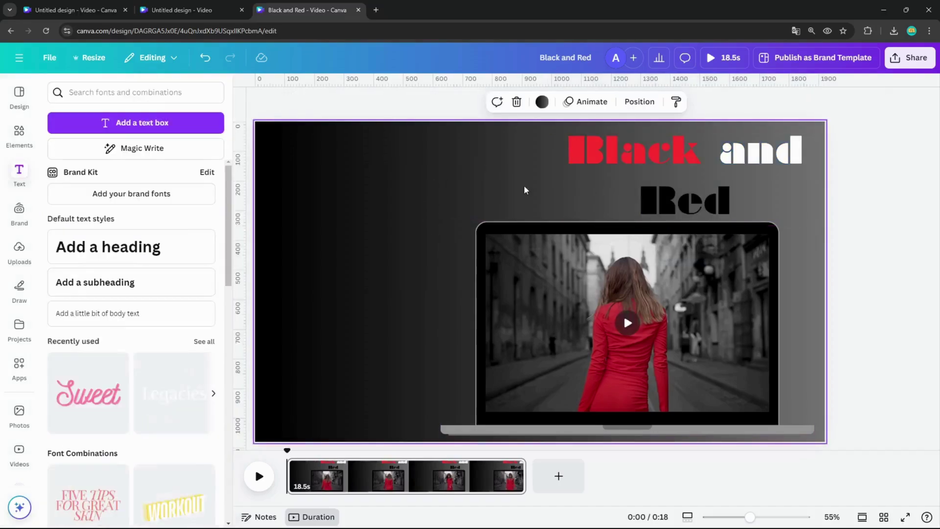
# Step: Widen the heading's text box so that "Black and Red" fits on a single line
pyautogui.click(564, 188)
pyautogui.moveTo(544, 178); pyautogui.dragTo(466, 178)
pyautogui.click(766, 162)
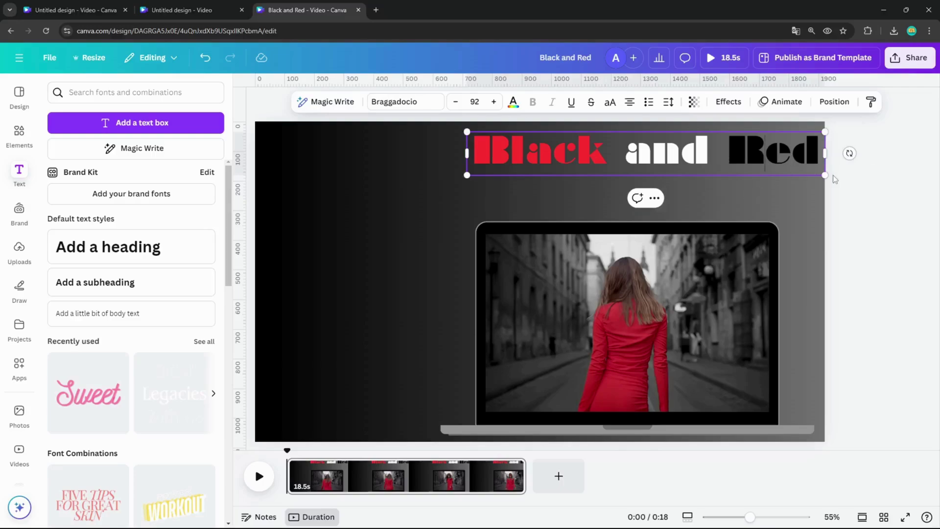
# Step: Scale the heading down proportionally and align it above the laptop at roughly the screen's width
pyautogui.moveTo(825, 175); pyautogui.dragTo(708, 150)
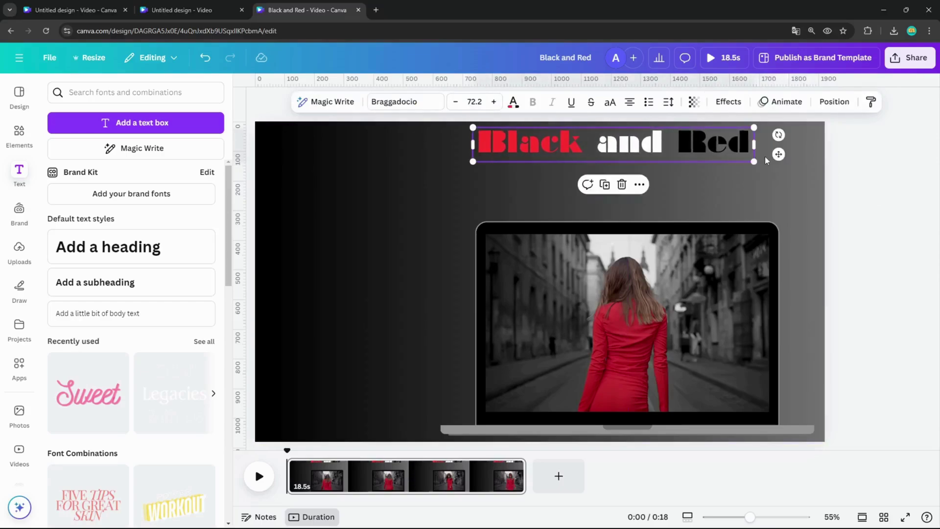
pyautogui.moveTo(763, 163); pyautogui.dragTo(781, 165)
pyautogui.click(790, 205)
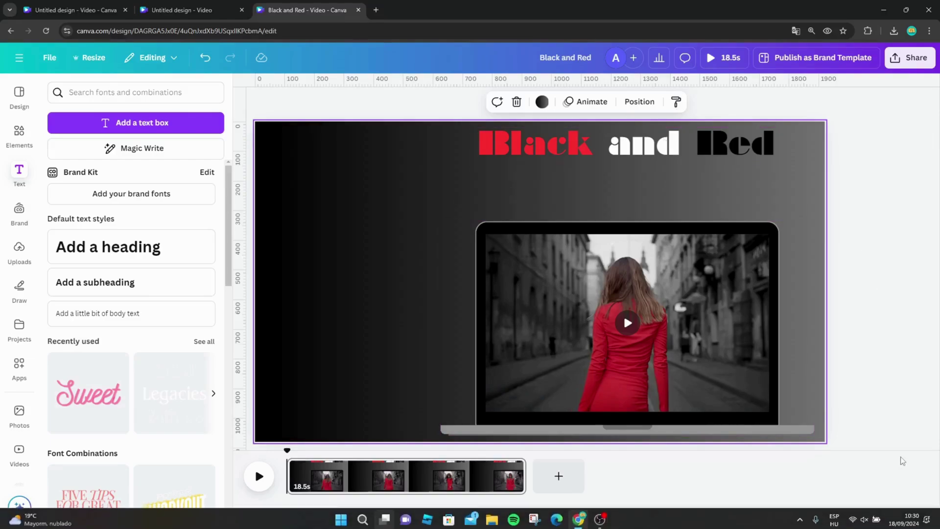
# Step: Show the finished design in full screen
pyautogui.click(905, 517)
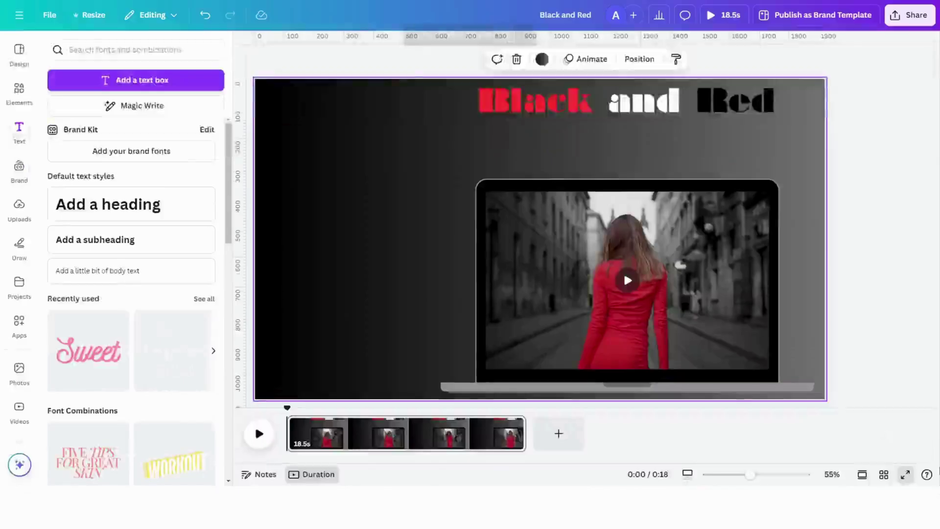